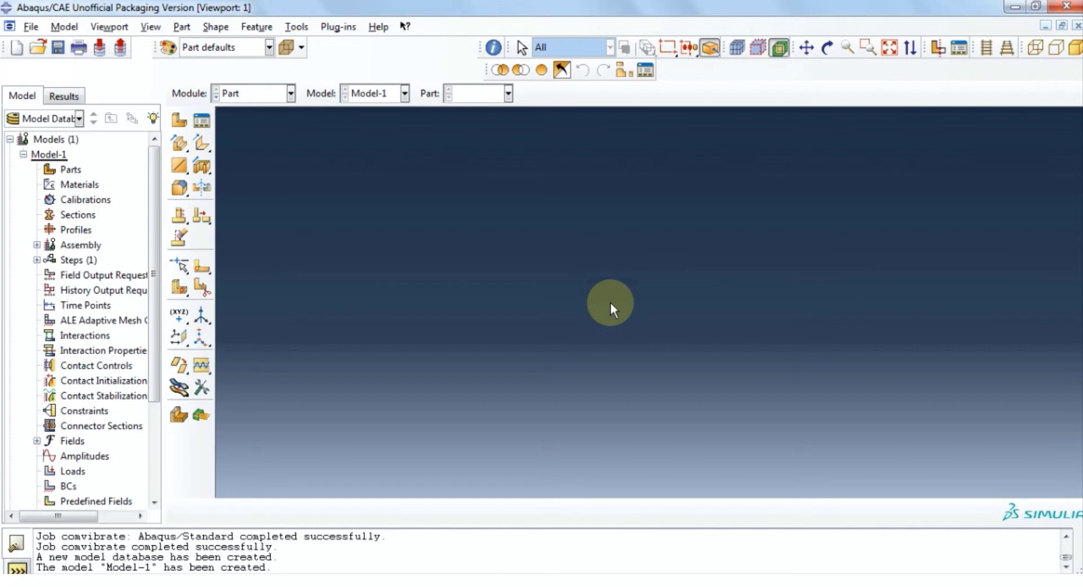
From the Part Manager, start a new part Part-1 as a 3D deformable solid extrusion
{"action": "left_click", "coordinate": [182, 26]}
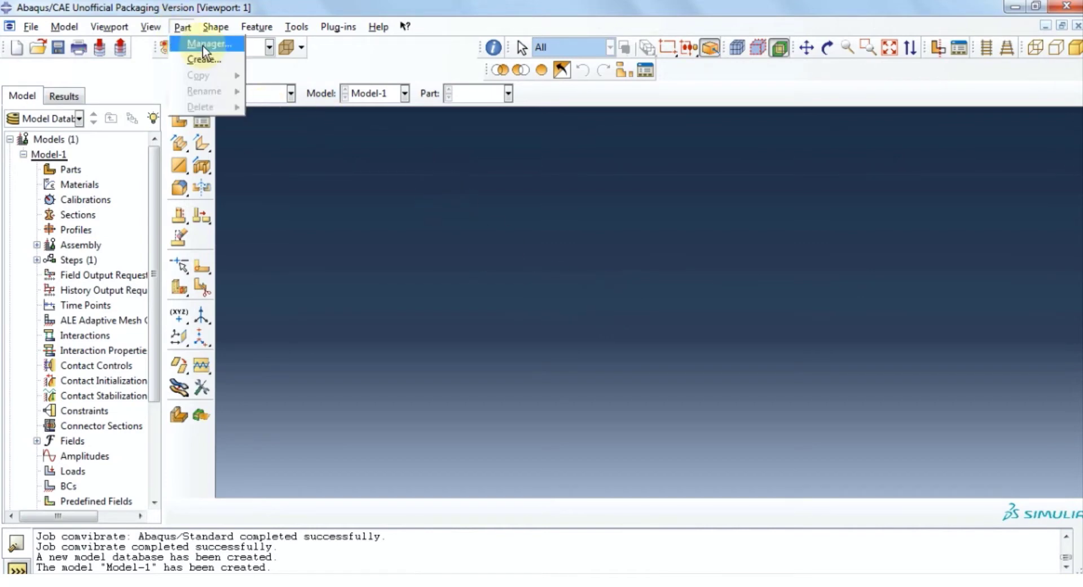
{"action": "left_click", "coordinate": [202, 46]}
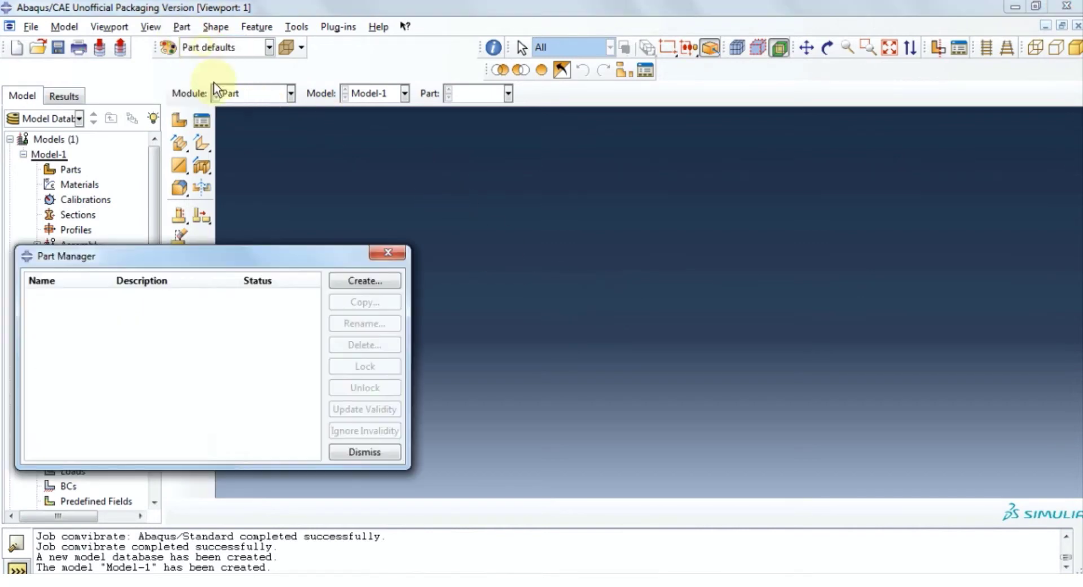
{"action": "left_click", "coordinate": [346, 281]}
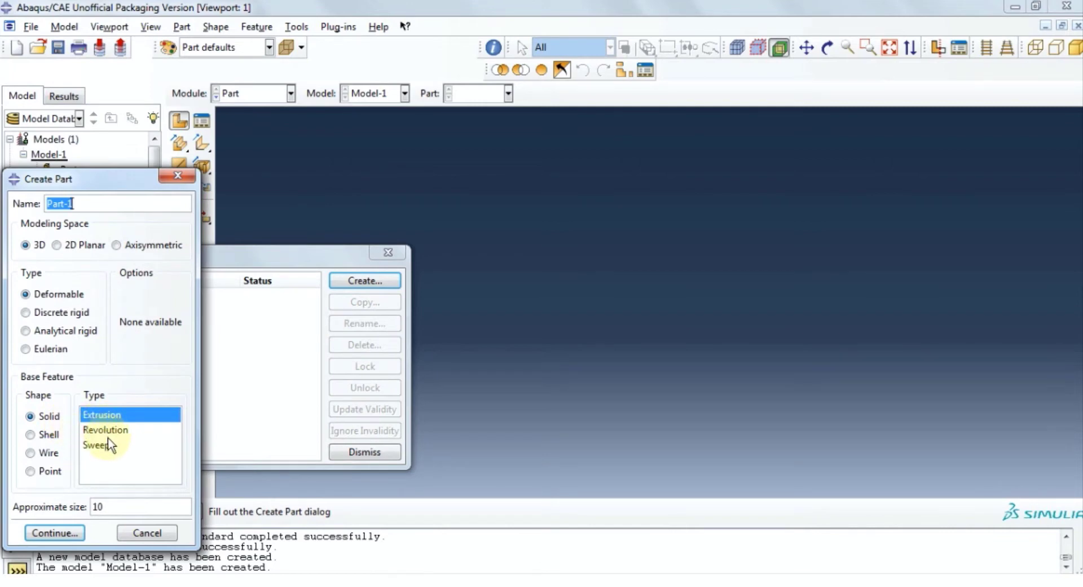
Accept the Part-1 settings and sketch a rectangle profile
{"action": "left_click", "coordinate": [79, 533]}
{"action": "left_click", "coordinate": [387, 252]}
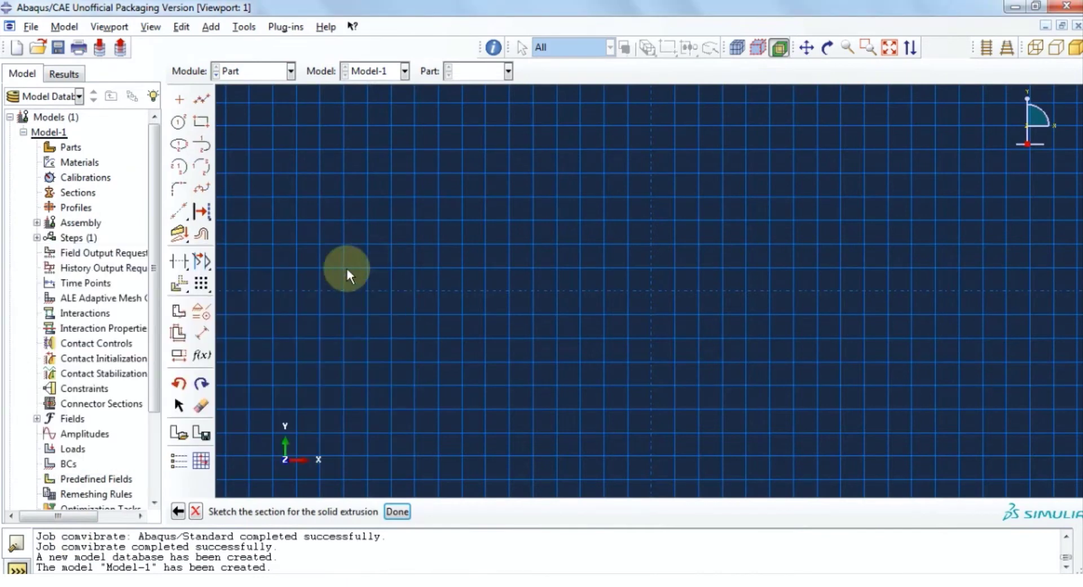
{"action": "left_click", "coordinate": [201, 121]}
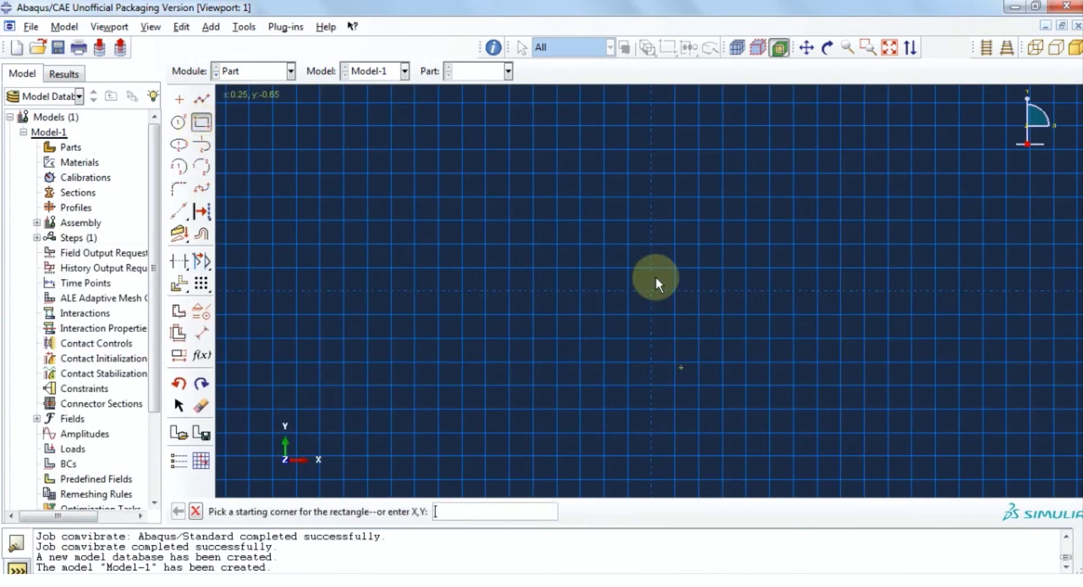
{"action": "left_click", "coordinate": [610, 245]}
{"action": "left_click", "coordinate": [752, 366]}
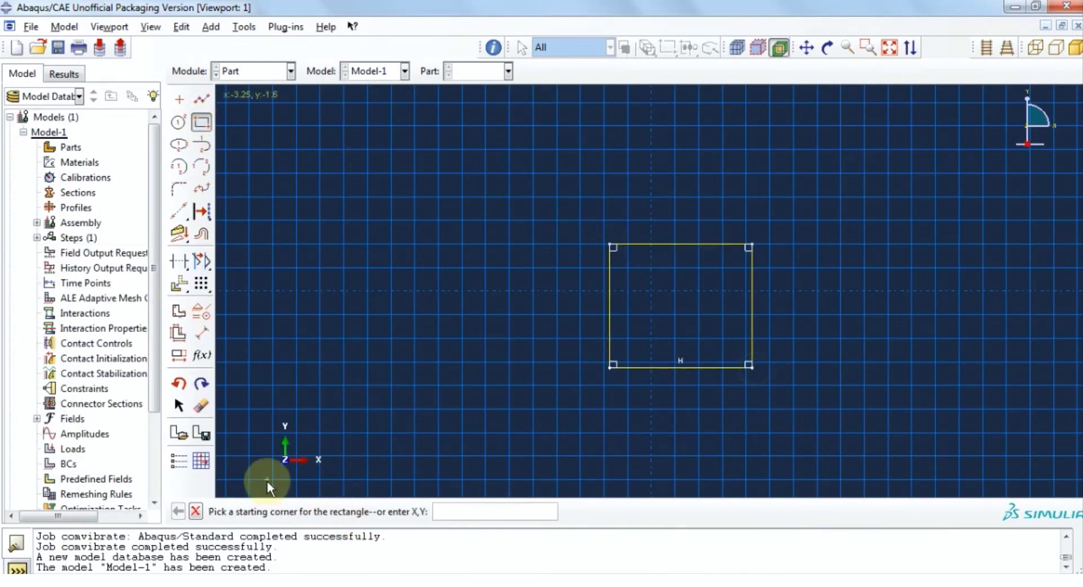
Dimension the rectangle's top and left edges to 1 each, making a 1 by 1 square
{"action": "left_click", "coordinate": [201, 332]}
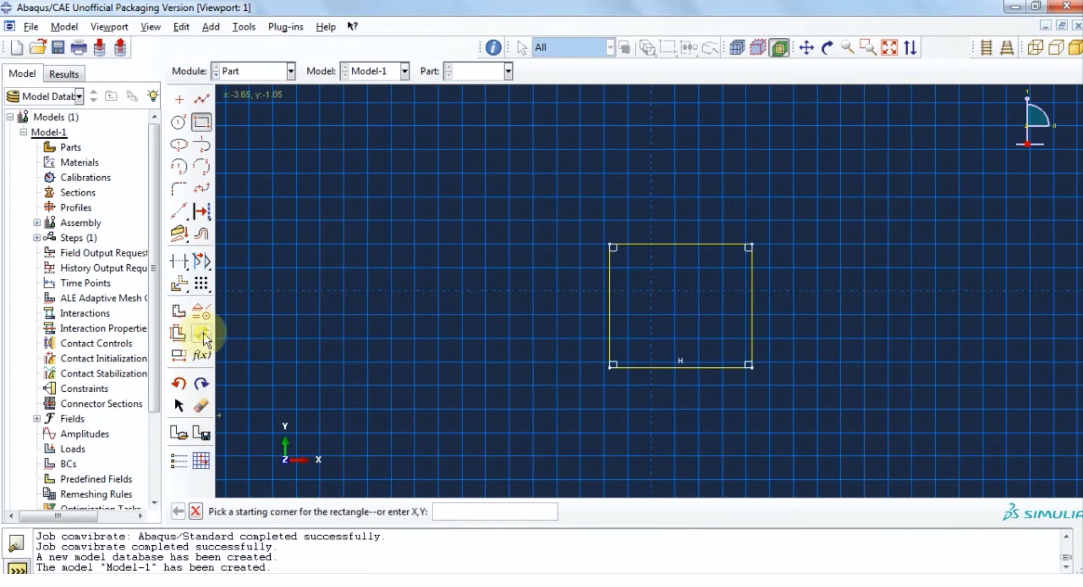
{"action": "left_click", "coordinate": [669, 245]}
{"action": "left_click", "coordinate": [677, 216]}
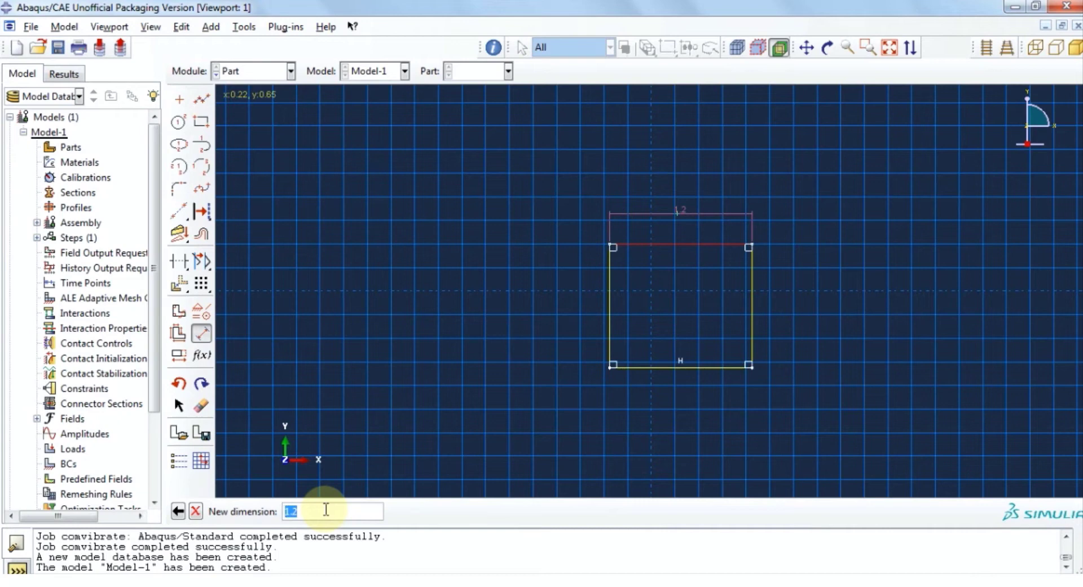
{"action": "type", "text": "1"}
{"action": "key", "text": "Return"}
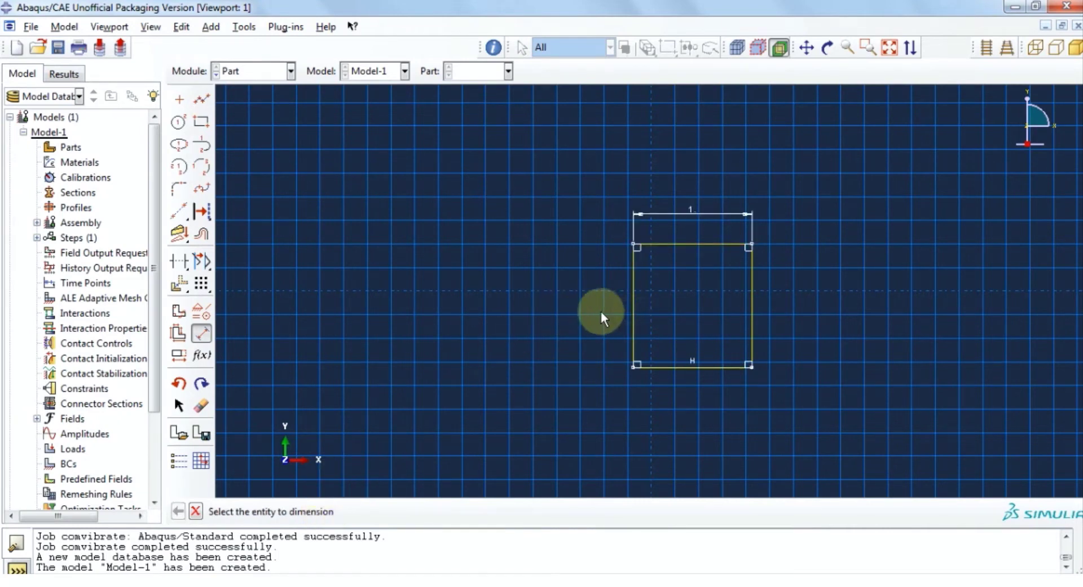
{"action": "left_click", "coordinate": [630, 295]}
{"action": "left_click", "coordinate": [580, 299]}
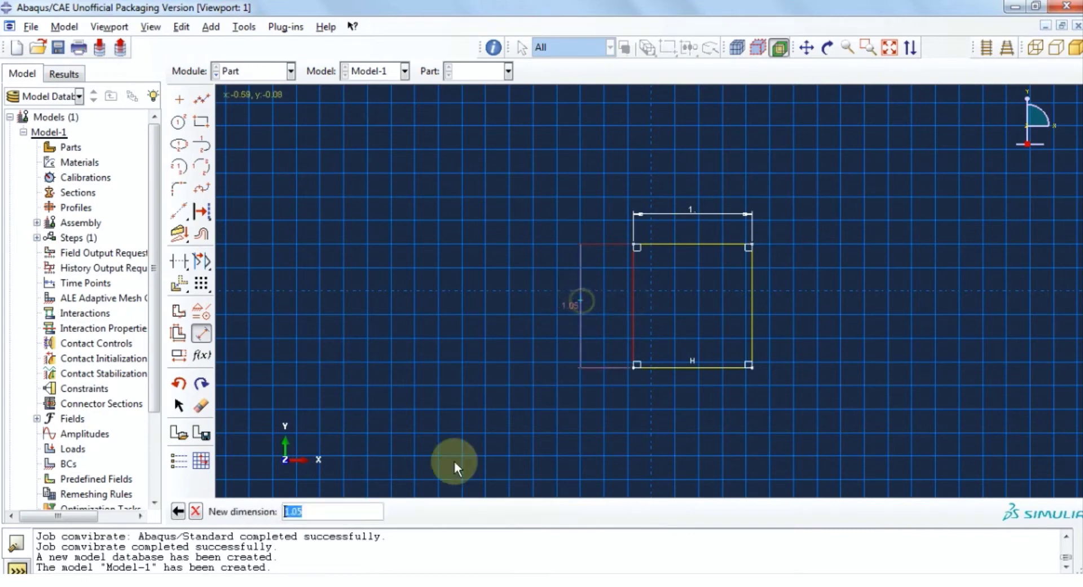
{"action": "type", "text": "1"}
{"action": "key", "text": "Return"}
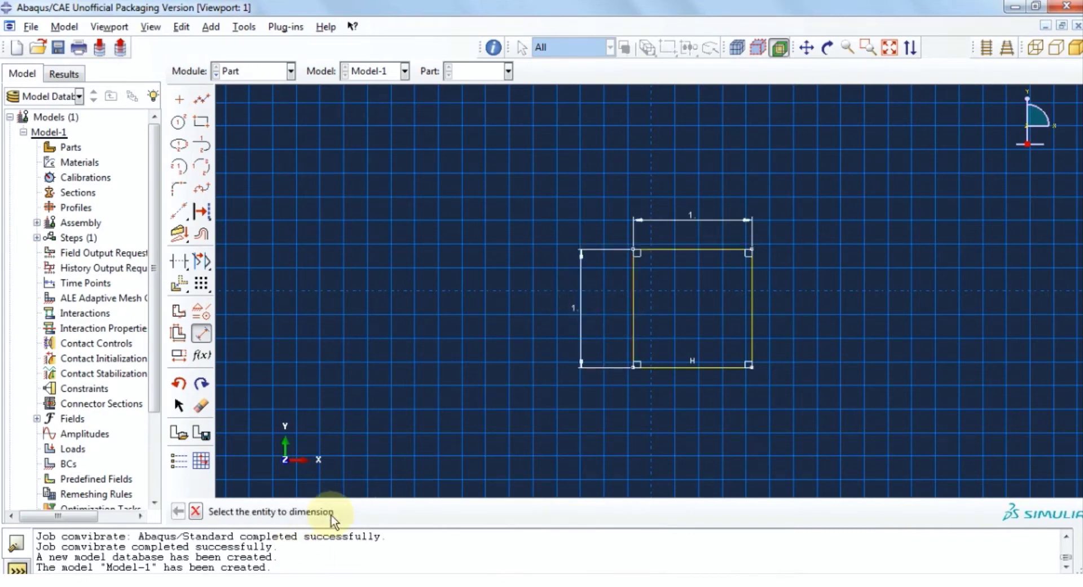
{"action": "left_click", "coordinate": [196, 511]}
Finish the sketch and extrude the 1 by 1 square to a depth of 4
{"action": "left_click", "coordinate": [397, 511]}
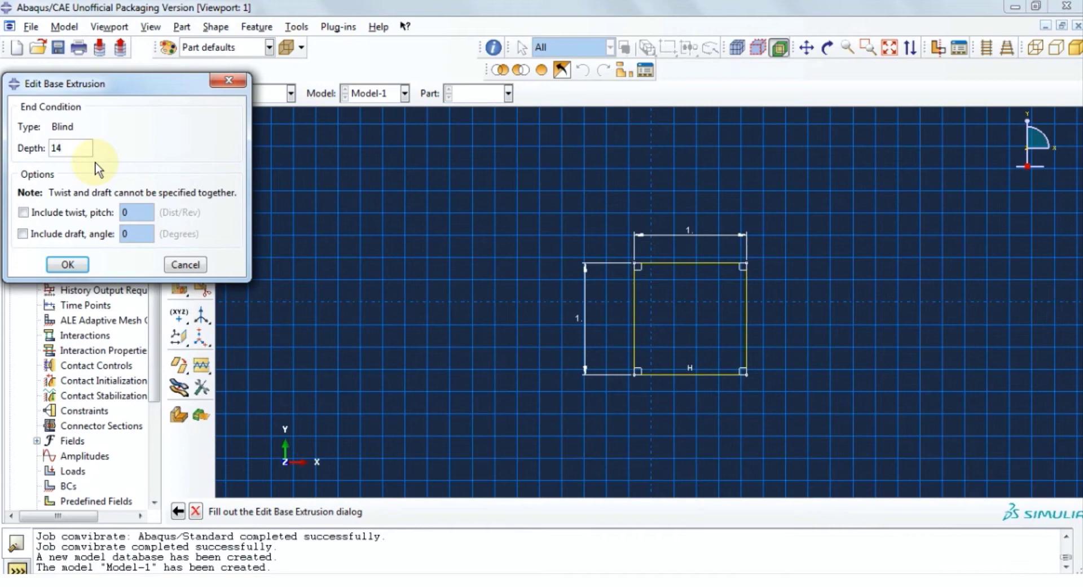
{"action": "key", "text": "BackSpace"}
{"action": "type", "text": "4"}
{"action": "left_click", "coordinate": [80, 261]}
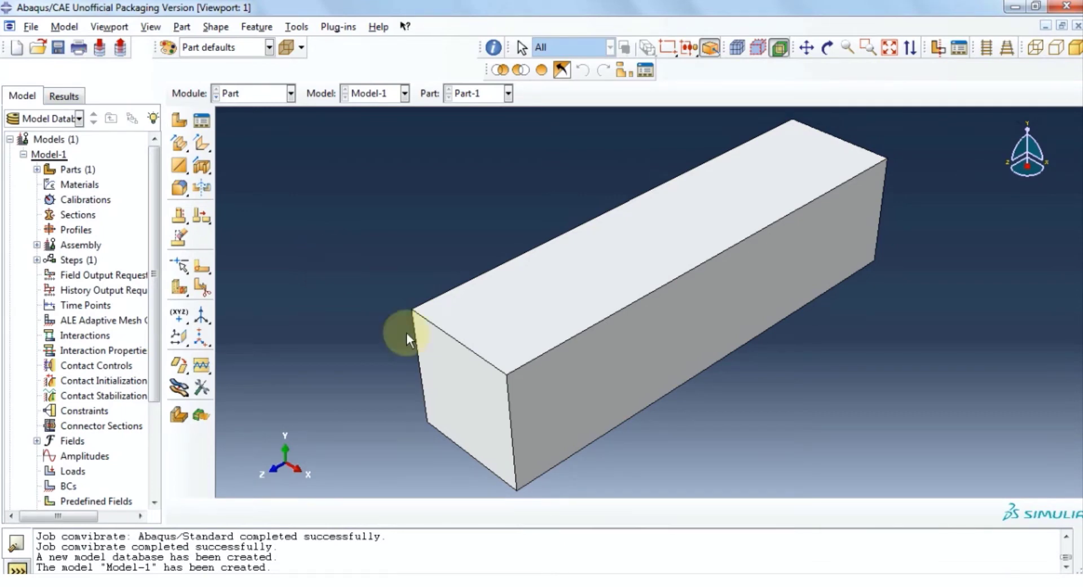
Offset the block's top face by 0.5 to split the beam at mid-height
{"action": "left_click", "coordinate": [178, 389]}
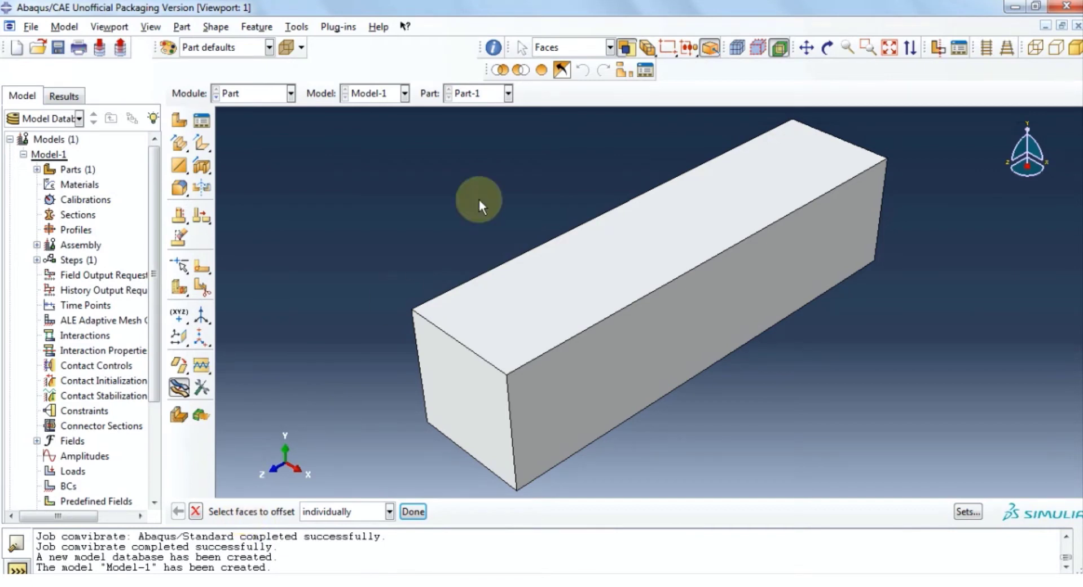
{"action": "left_click", "coordinate": [527, 273]}
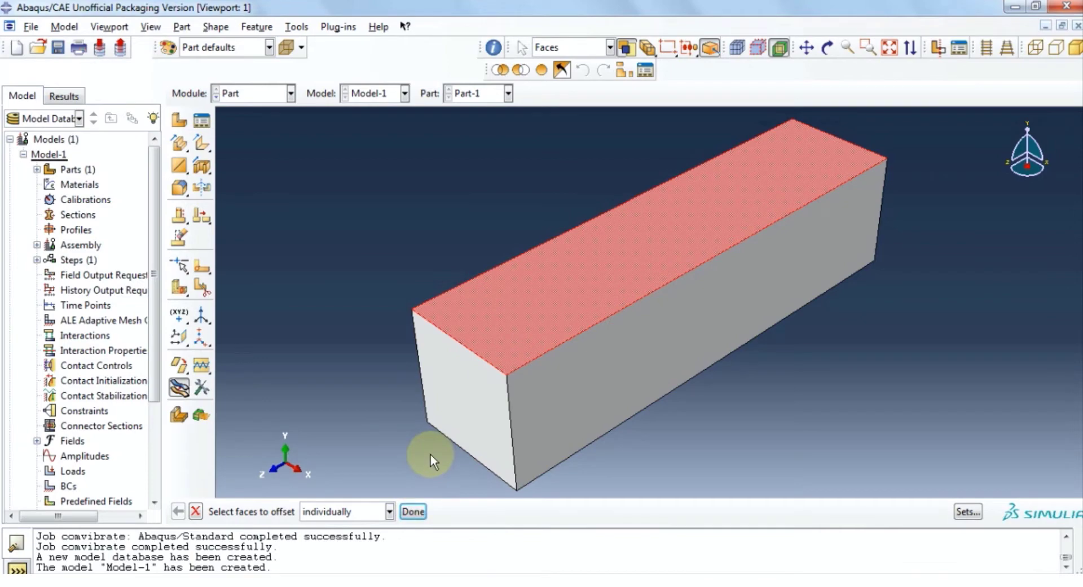
{"action": "left_click", "coordinate": [413, 511]}
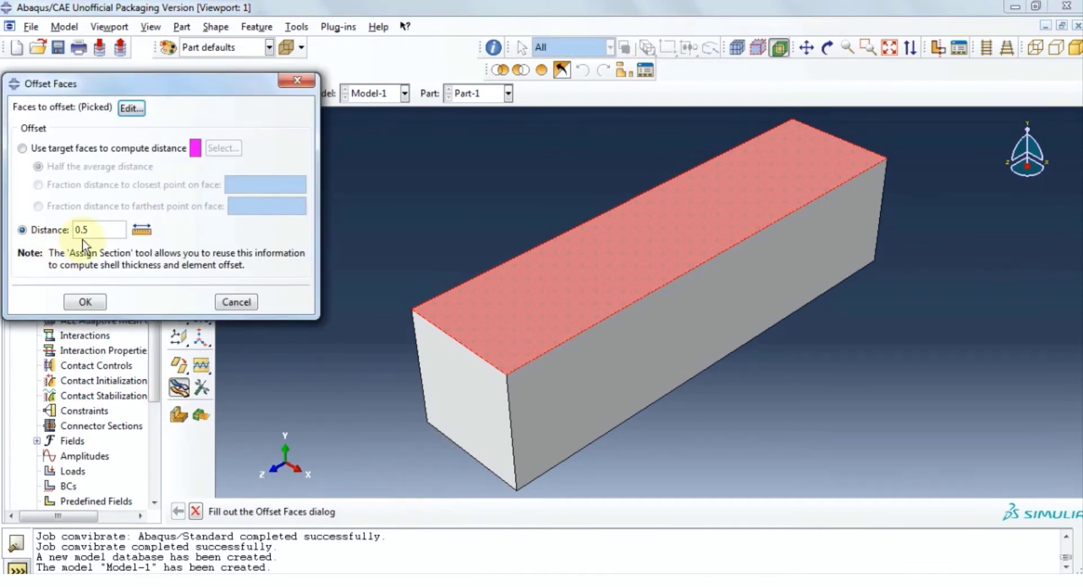
{"action": "left_click", "coordinate": [85, 301]}
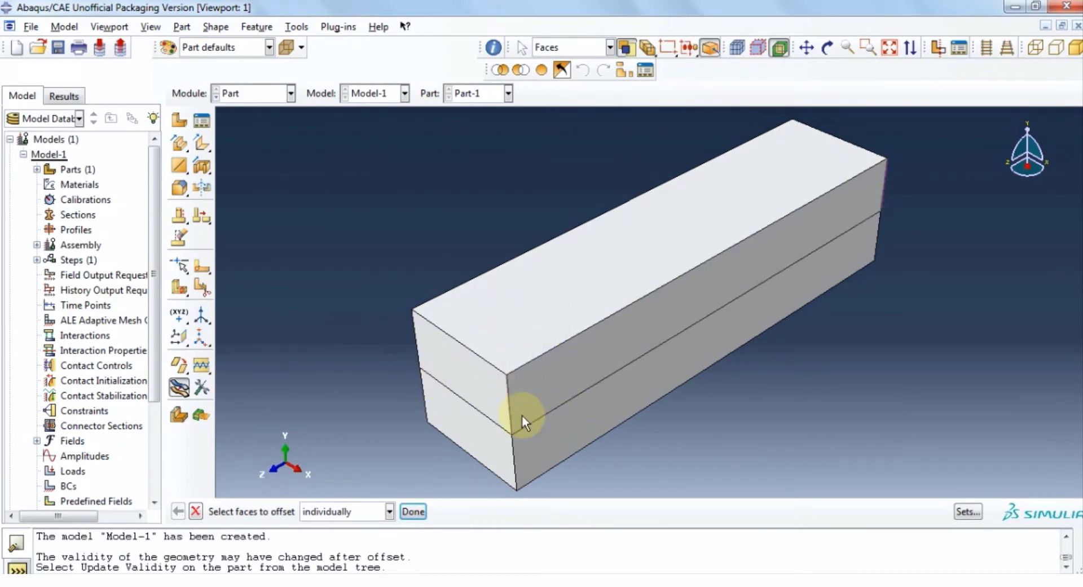
{"action": "left_click", "coordinate": [413, 511]}
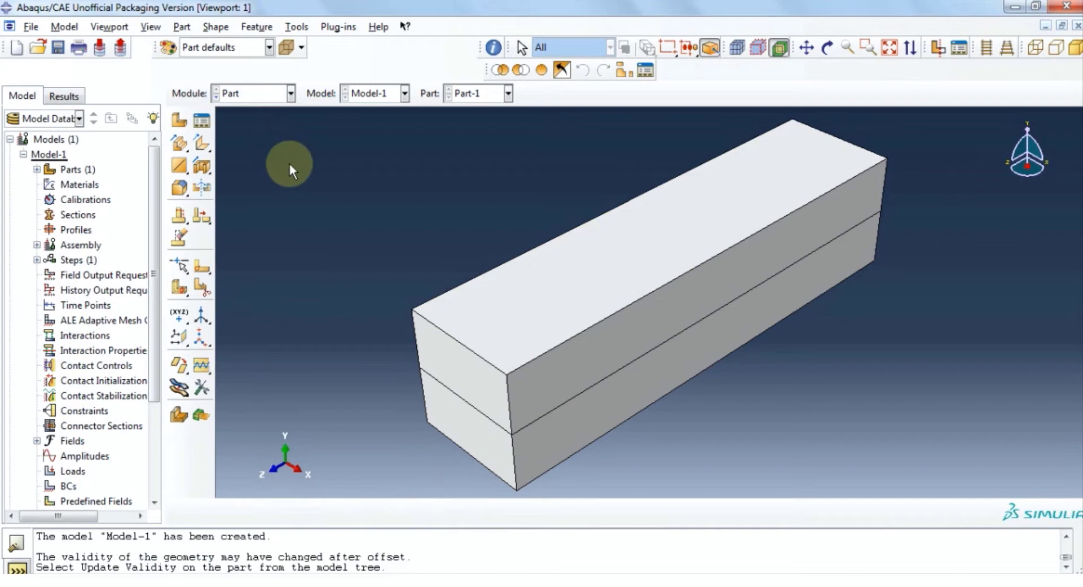
Switch to the Property module and create a new material, Material-1
{"action": "left_click", "coordinate": [290, 94]}
{"action": "left_click", "coordinate": [282, 124]}
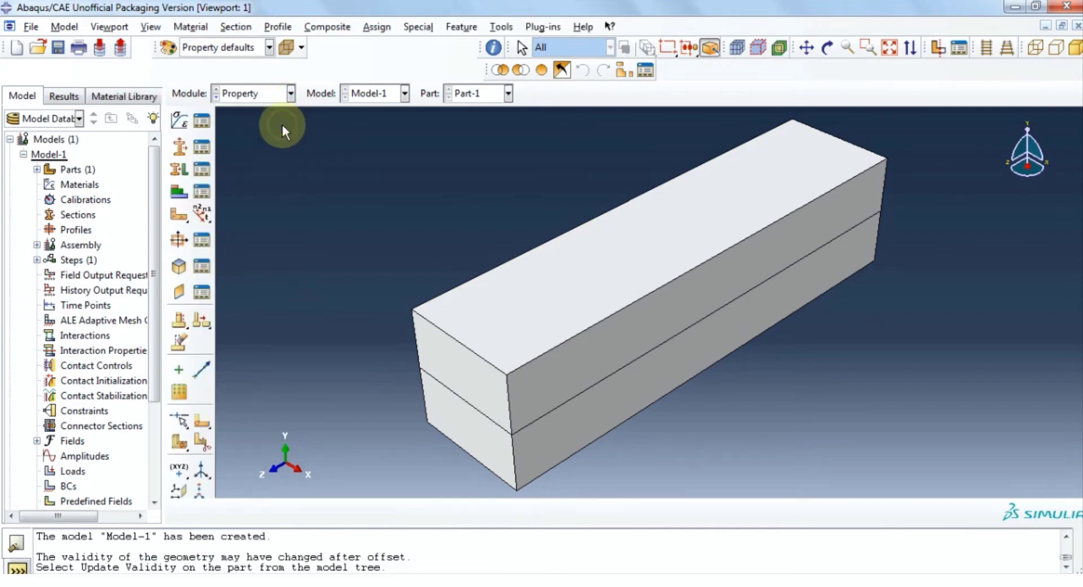
{"action": "left_click", "coordinate": [194, 27]}
{"action": "left_click", "coordinate": [200, 139]}
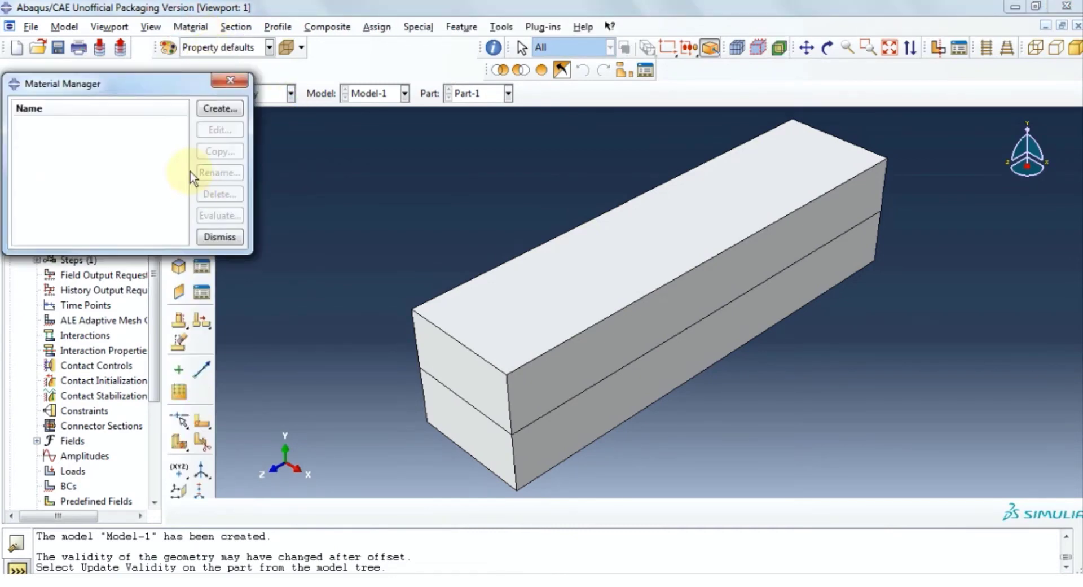
{"action": "left_click", "coordinate": [220, 108]}
Add a Density behaviour to Material-1 with mass density 2200
{"action": "left_click", "coordinate": [625, 218]}
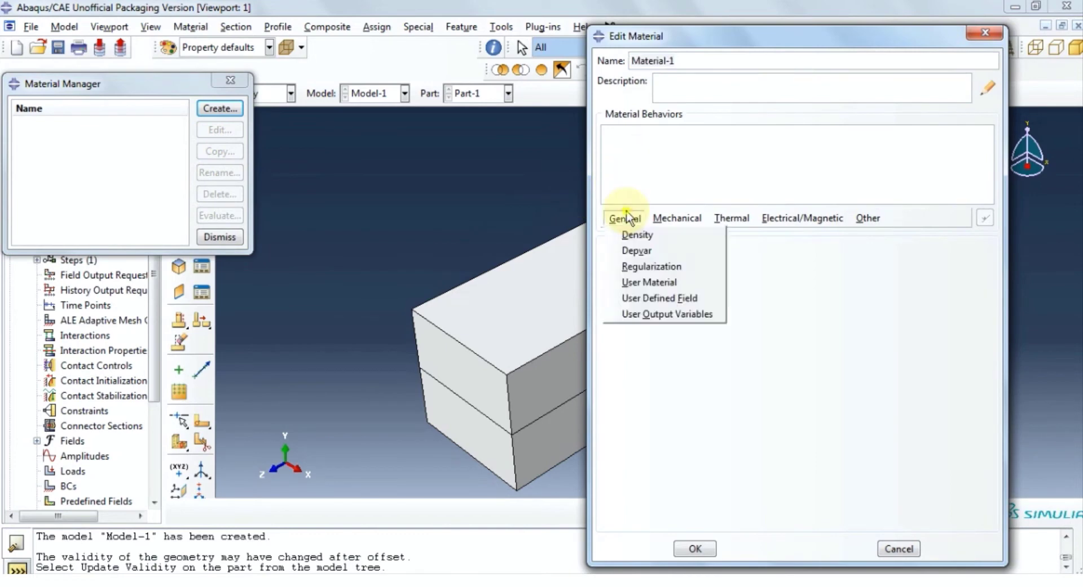
{"action": "left_click", "coordinate": [637, 235]}
{"action": "left_click", "coordinate": [254, 99]}
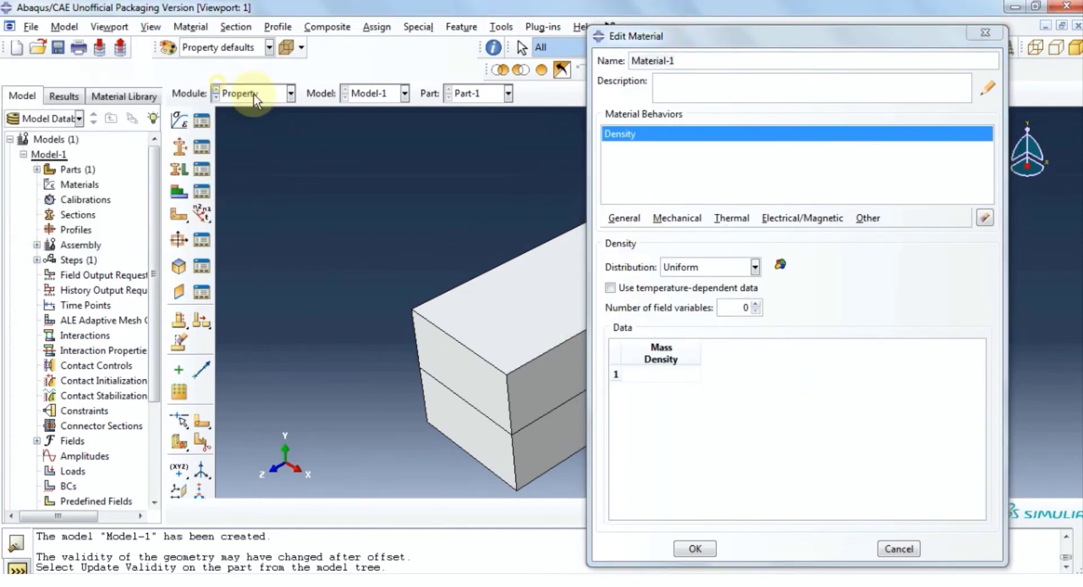
{"action": "left_click", "coordinate": [657, 373]}
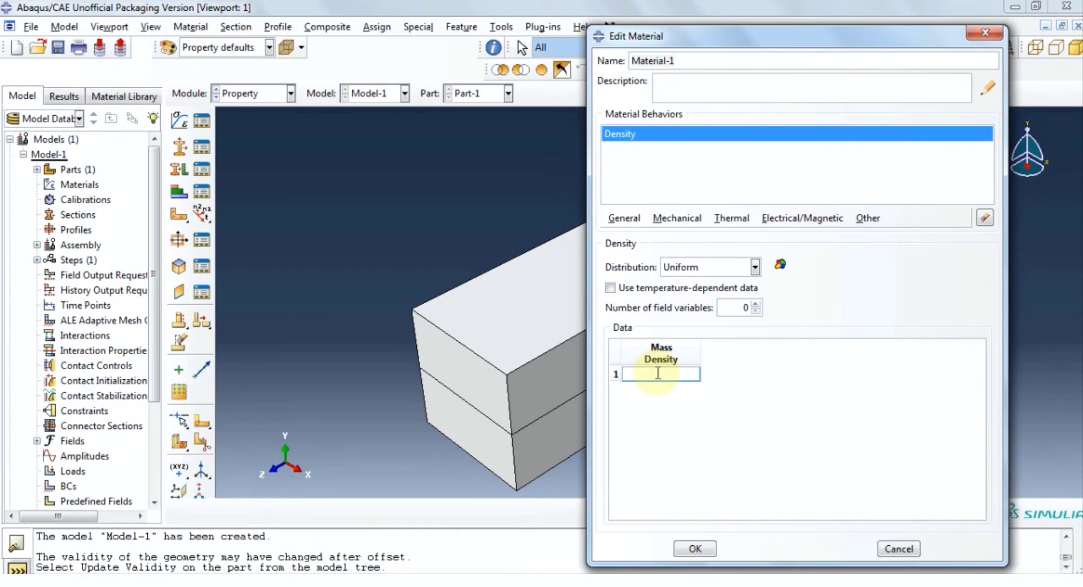
{"action": "type", "text": "2200"}
Add an Elastic behaviour to Material-1 with type Engineering Constants
{"action": "left_click", "coordinate": [674, 218]}
{"action": "mouse_move", "coordinate": [692, 234]}
{"action": "left_click", "coordinate": [888, 236]}
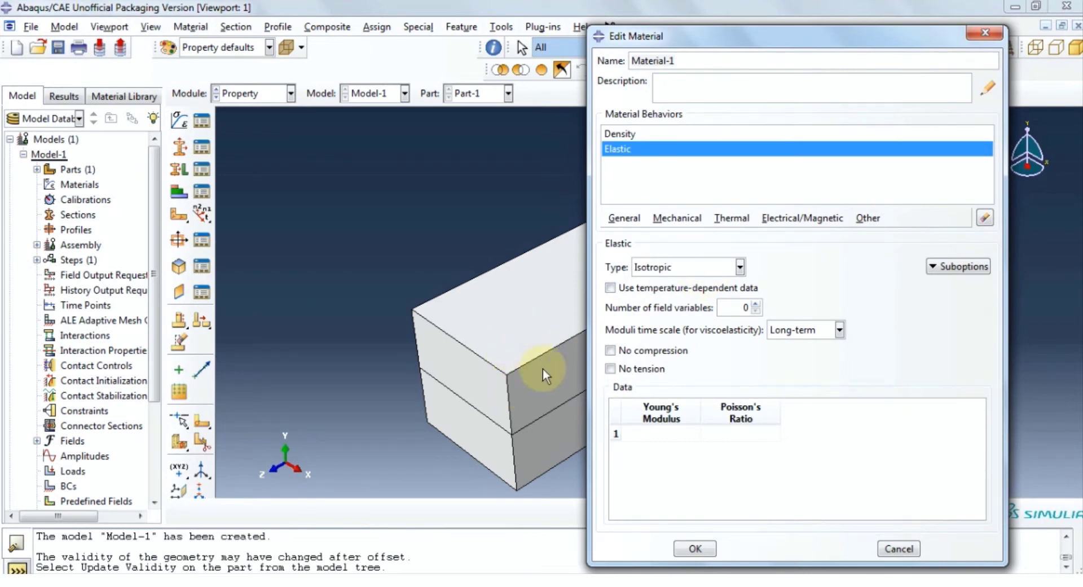
{"action": "left_click", "coordinate": [681, 270]}
{"action": "left_click", "coordinate": [692, 302]}
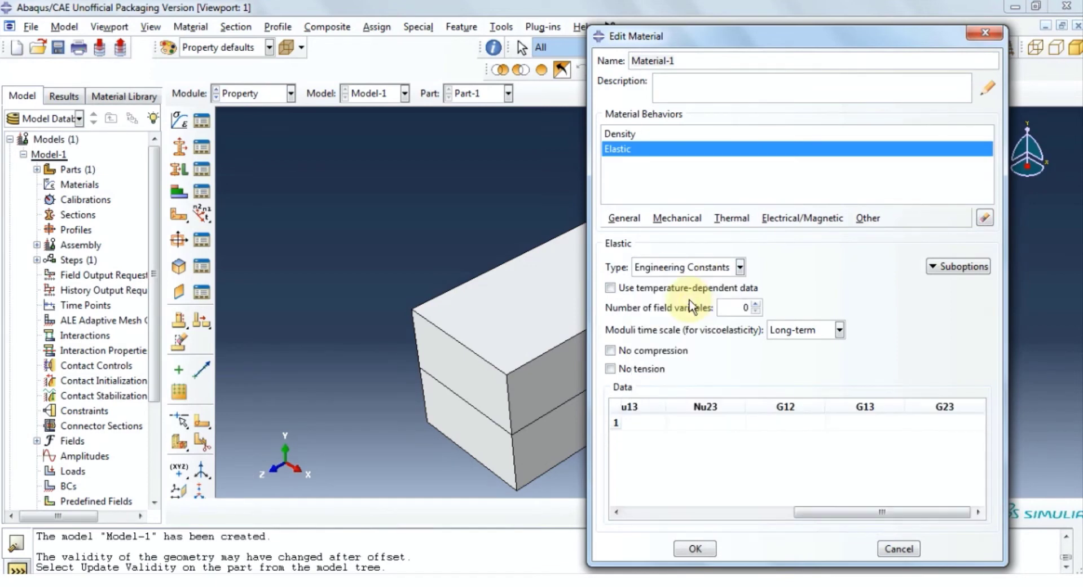
{"action": "left_click_drag", "start_coordinate": [818, 514], "coordinate": [638, 511]}
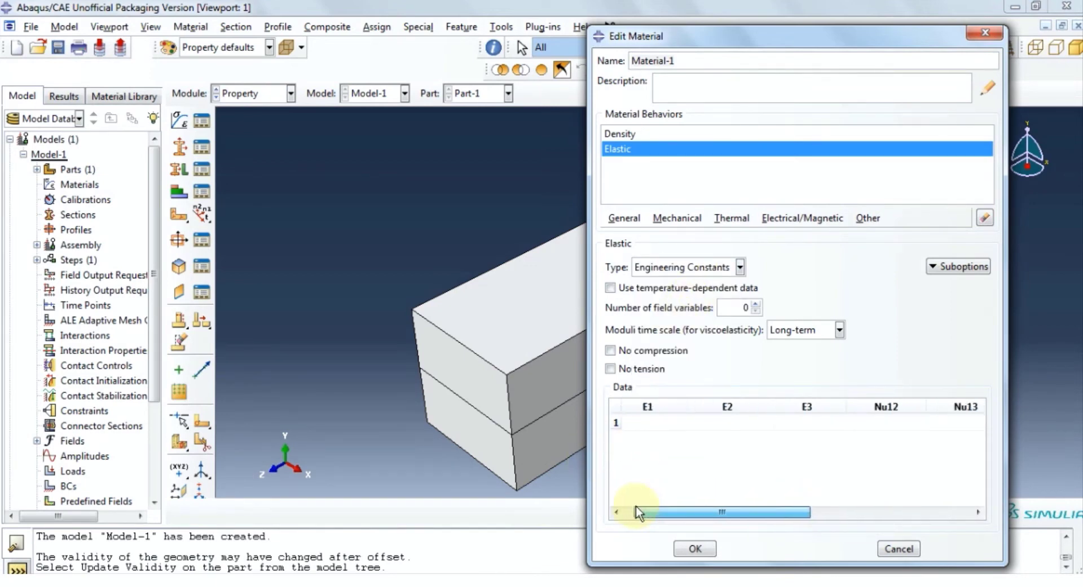
Enter E1 and E2 of 9000, E3 of 6000 and Nu12 of 0.3
{"action": "left_click", "coordinate": [684, 424]}
{"action": "type", "text": "9000"}
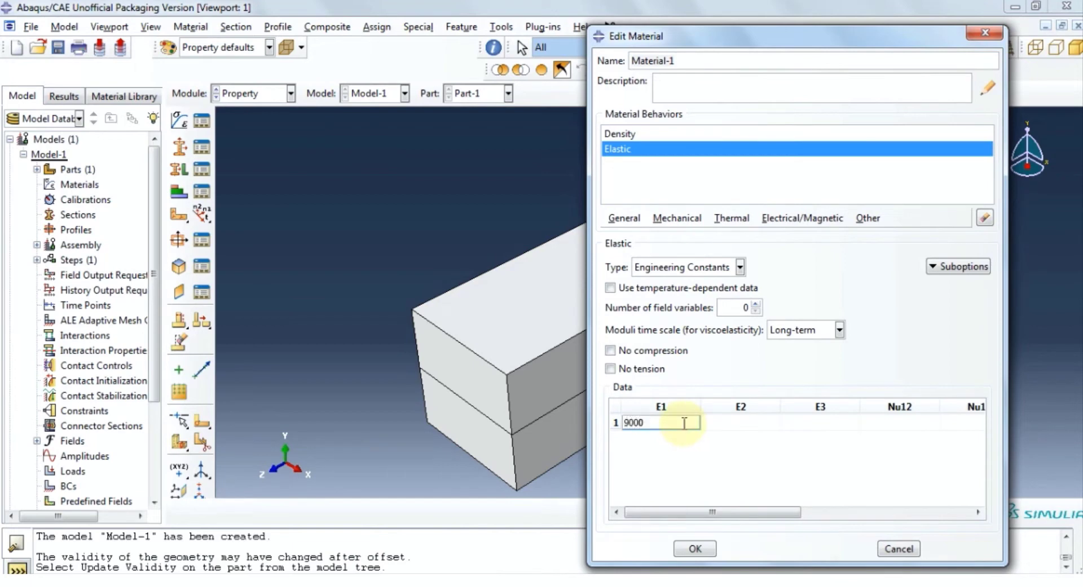
{"action": "left_click", "coordinate": [754, 424]}
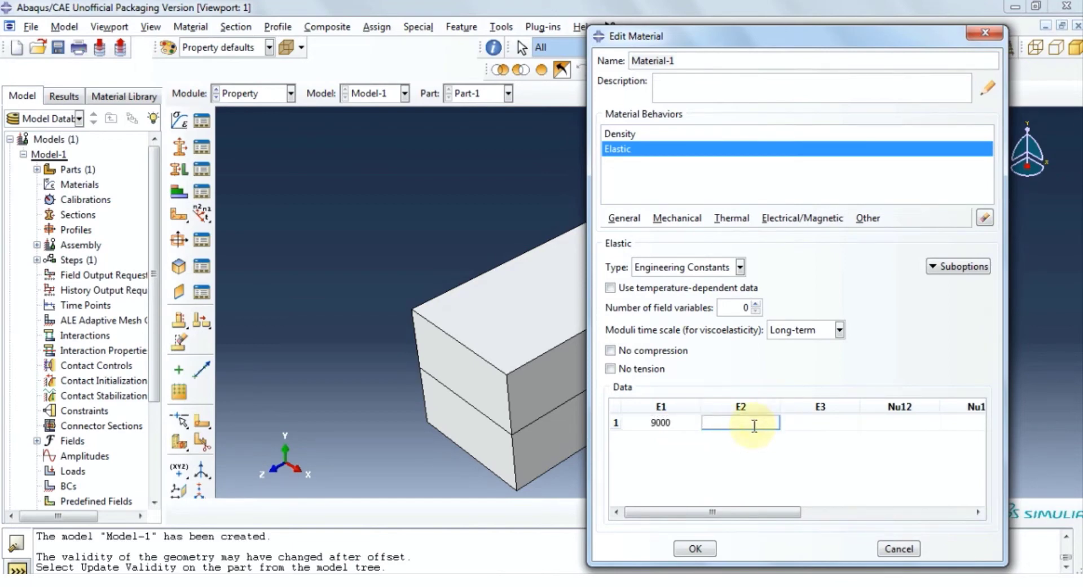
{"action": "type", "text": "9000"}
{"action": "left_click", "coordinate": [793, 423]}
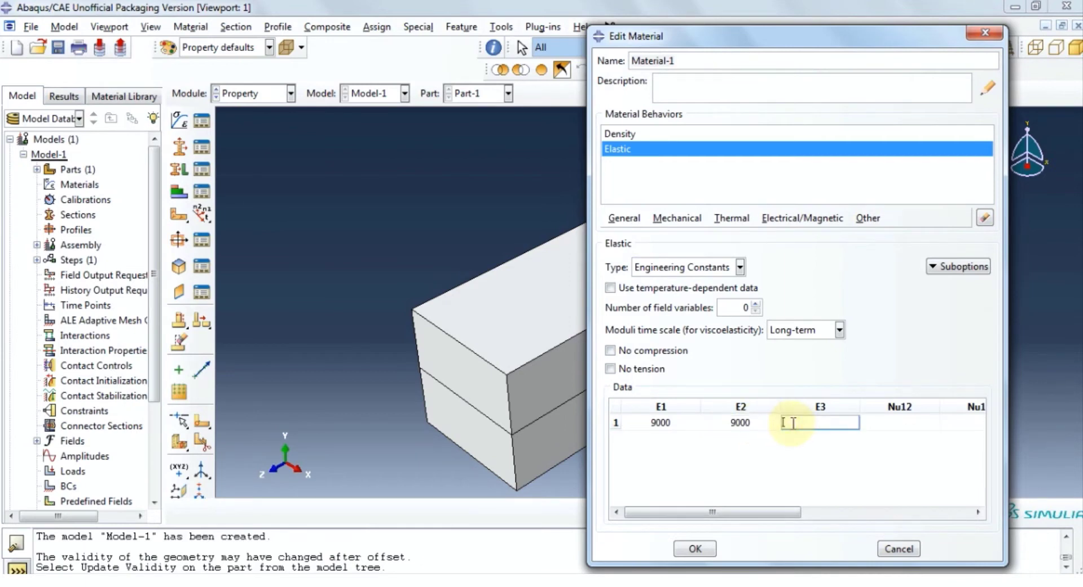
{"action": "type", "text": "6000"}
{"action": "left_click", "coordinate": [896, 420]}
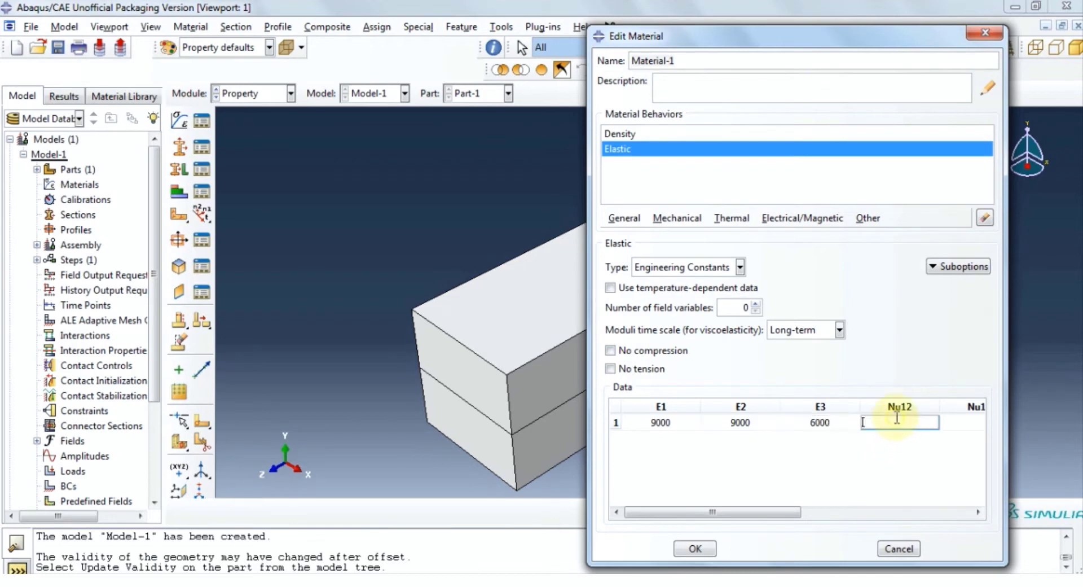
{"action": "type", "text": "0.3"}
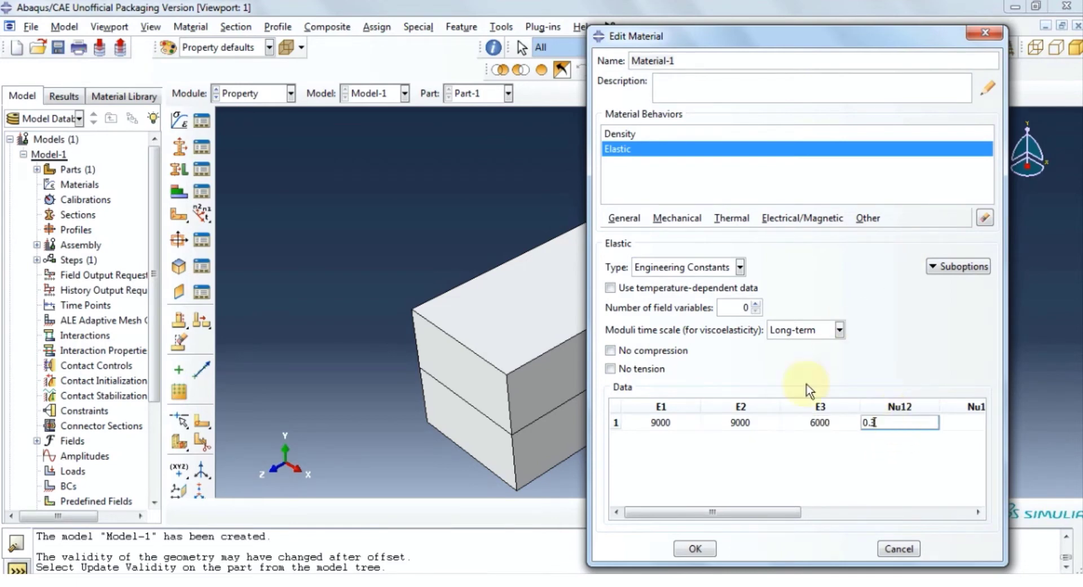
{"action": "left_click_drag", "start_coordinate": [742, 513], "coordinate": [817, 512]}
{"action": "key", "text": "Return"}
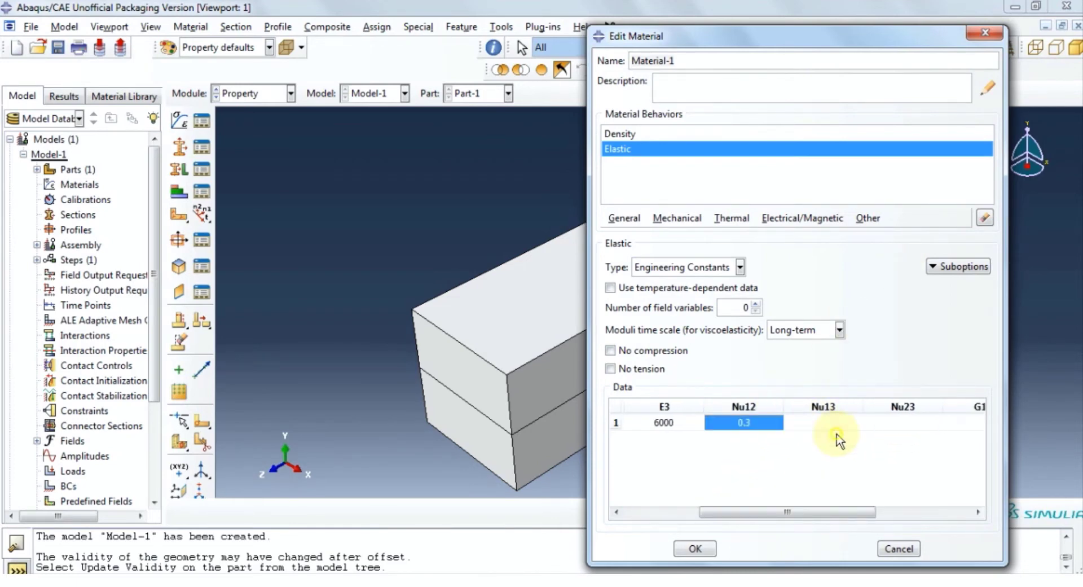
Enter Nu13 0.3, Nu23 0.25, G12 5000, G13 5000, G23 4000 and save the material
{"action": "left_click", "coordinate": [841, 423]}
{"action": "type", "text": "0.3"}
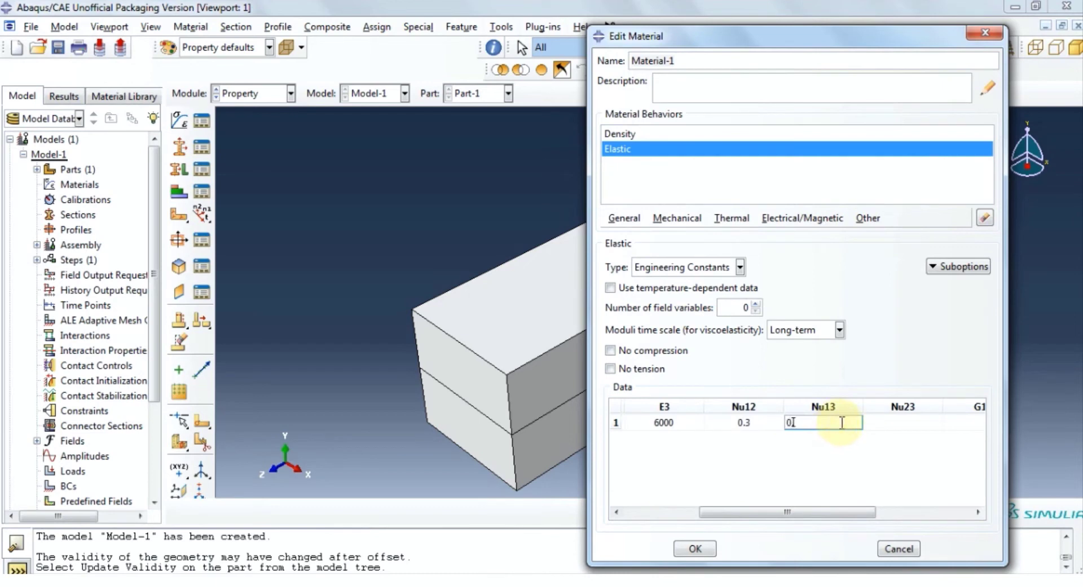
{"action": "left_click", "coordinate": [916, 422]}
{"action": "type", "text": "0.25"}
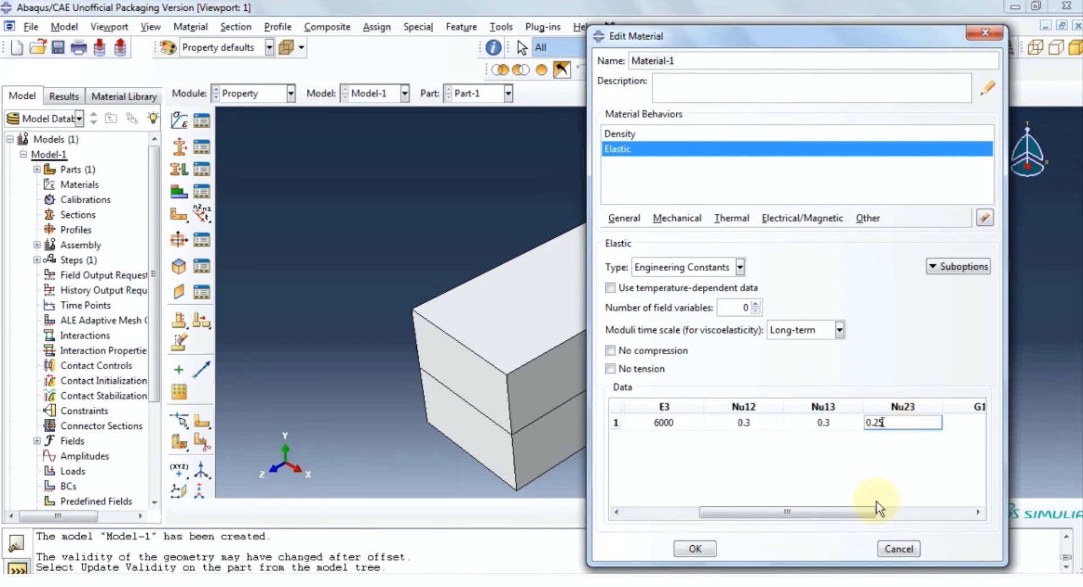
{"action": "left_click_drag", "start_coordinate": [879, 509], "coordinate": [962, 507]}
{"action": "left_click", "coordinate": [799, 423]}
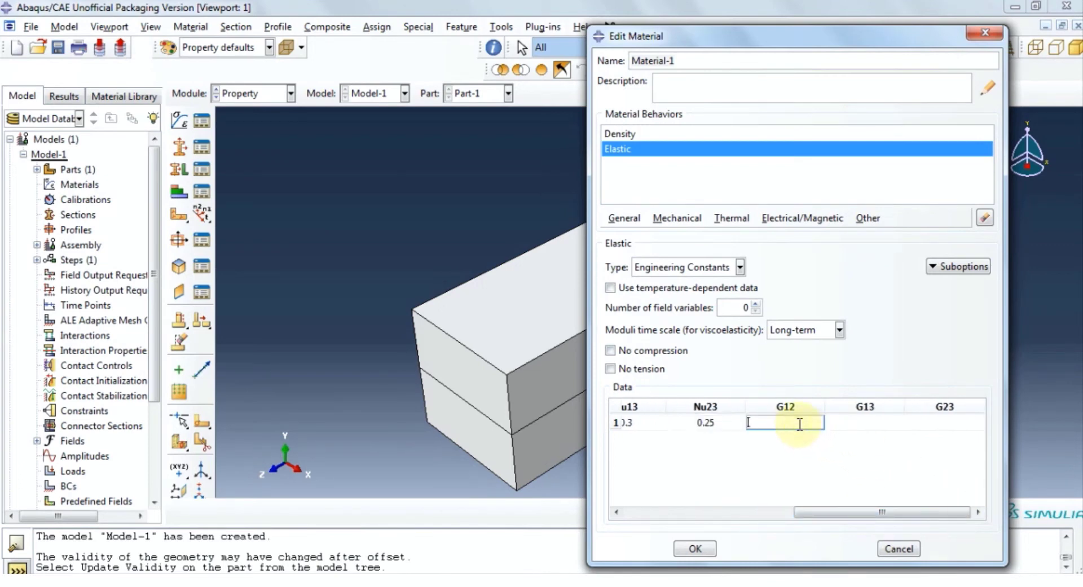
{"action": "type", "text": "5000"}
{"action": "left_click", "coordinate": [881, 424]}
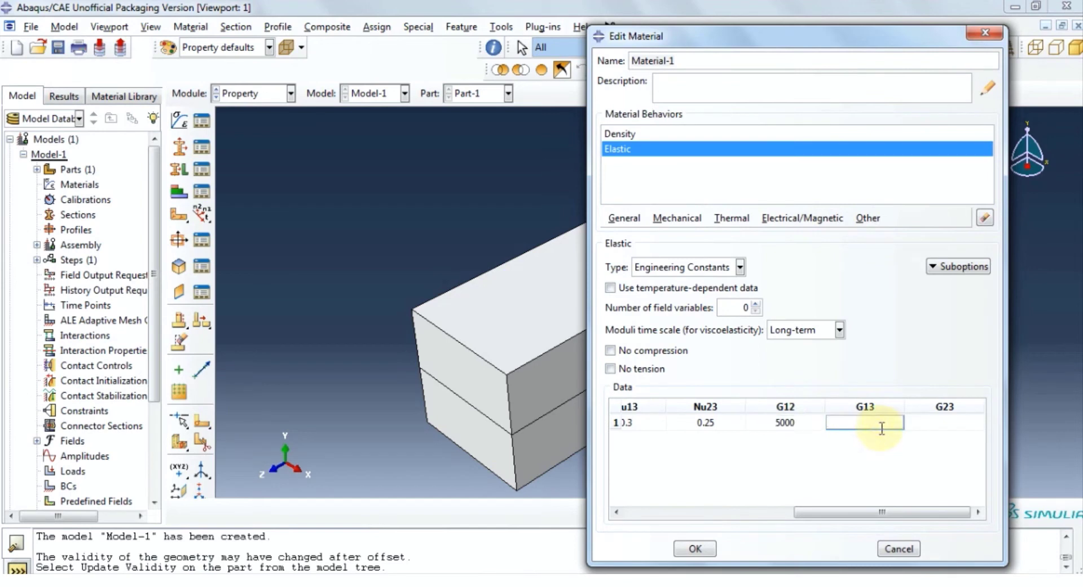
{"action": "type", "text": "5000"}
{"action": "left_click", "coordinate": [928, 425]}
{"action": "type", "text": "4000"}
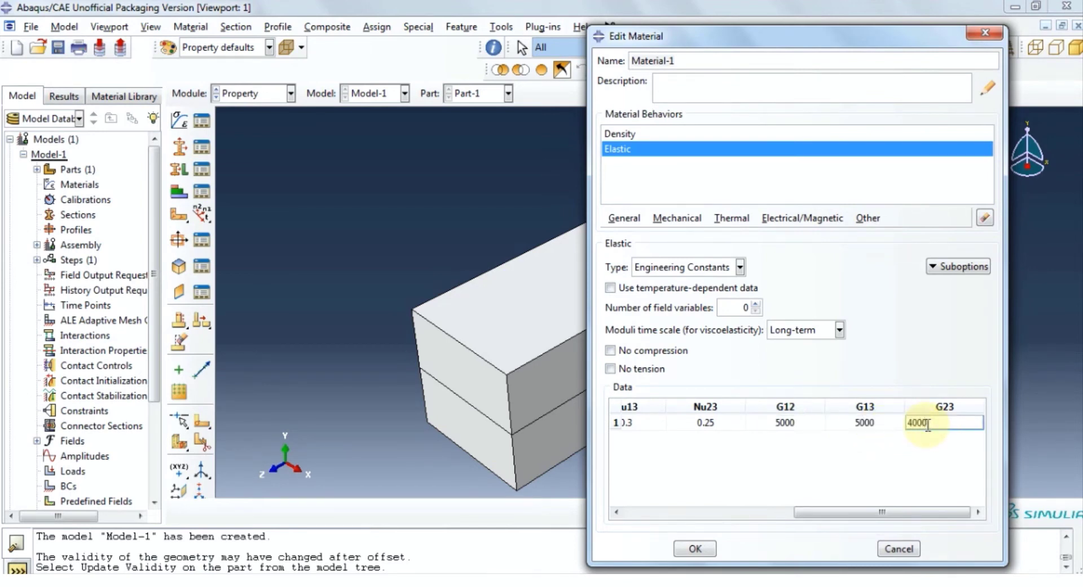
{"action": "left_click", "coordinate": [695, 548]}
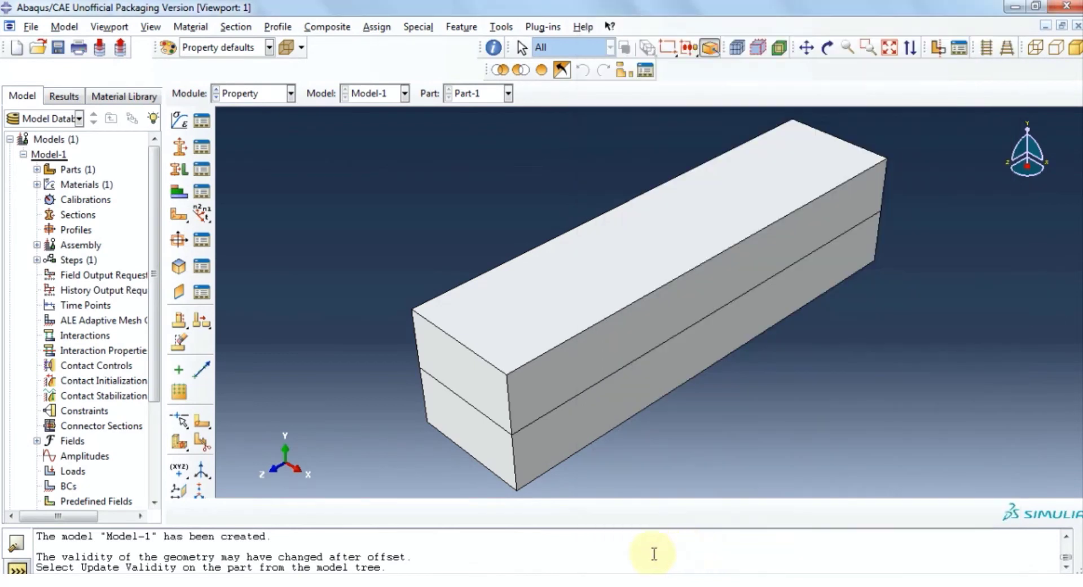
Create solid homogeneous Section-1 using Material-1
{"action": "left_click", "coordinate": [179, 146]}
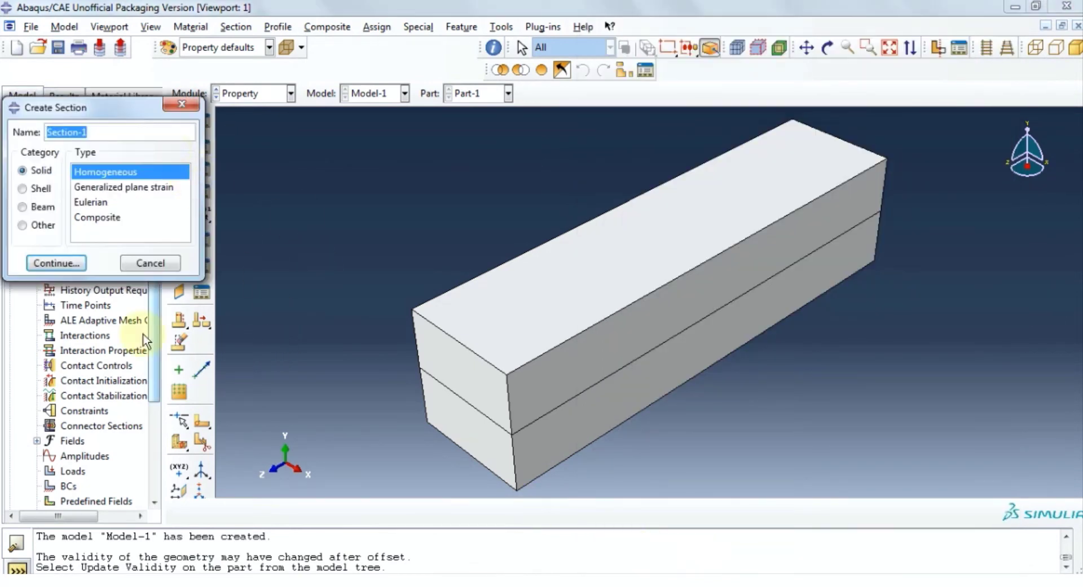
{"action": "left_click", "coordinate": [61, 263]}
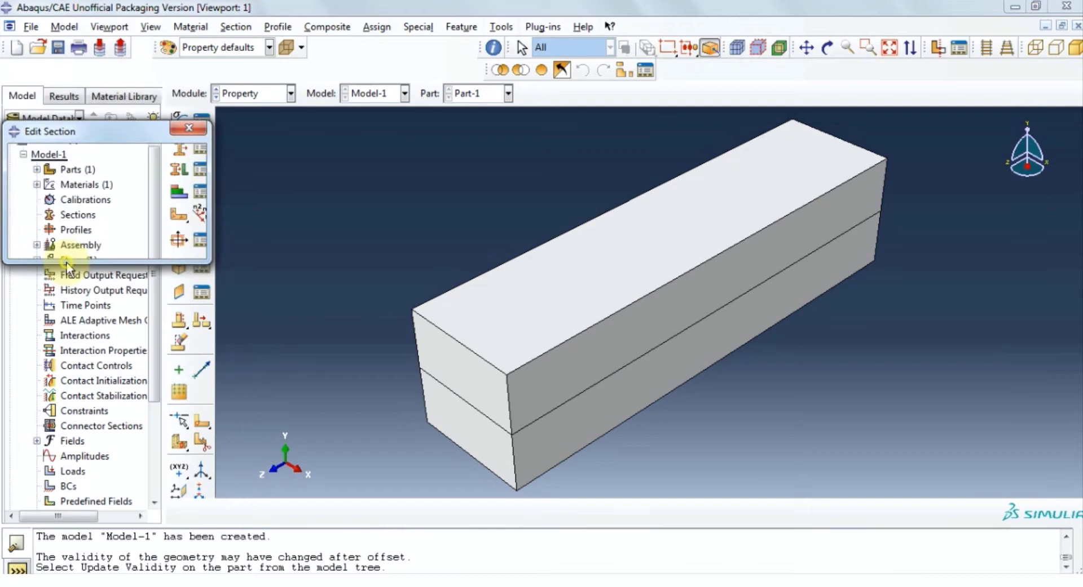
{"action": "left_click", "coordinate": [76, 247]}
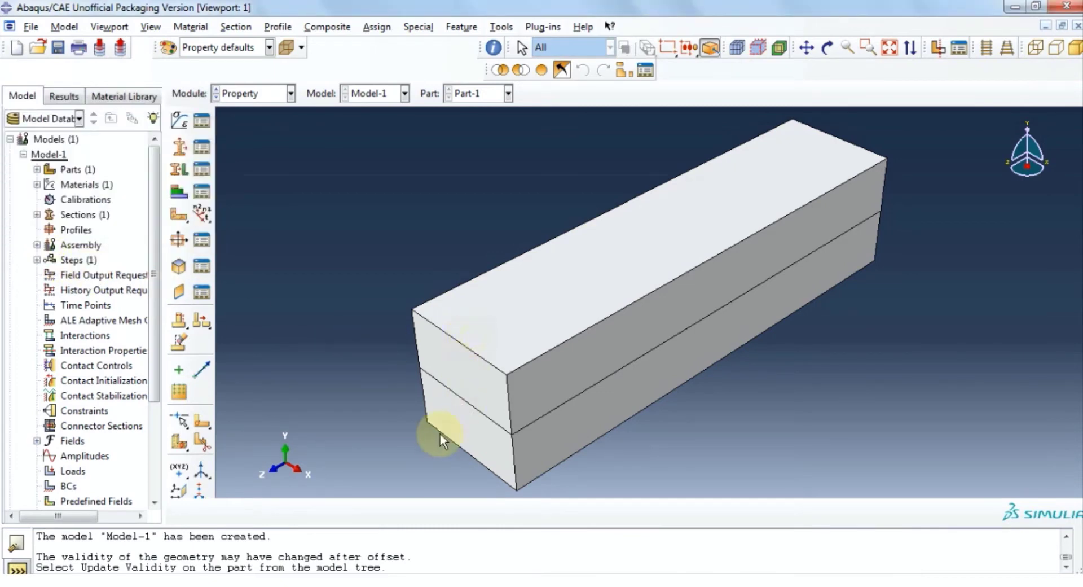
Assign Section-1 to the upper and lower layers of the beam
{"action": "left_click", "coordinate": [179, 168]}
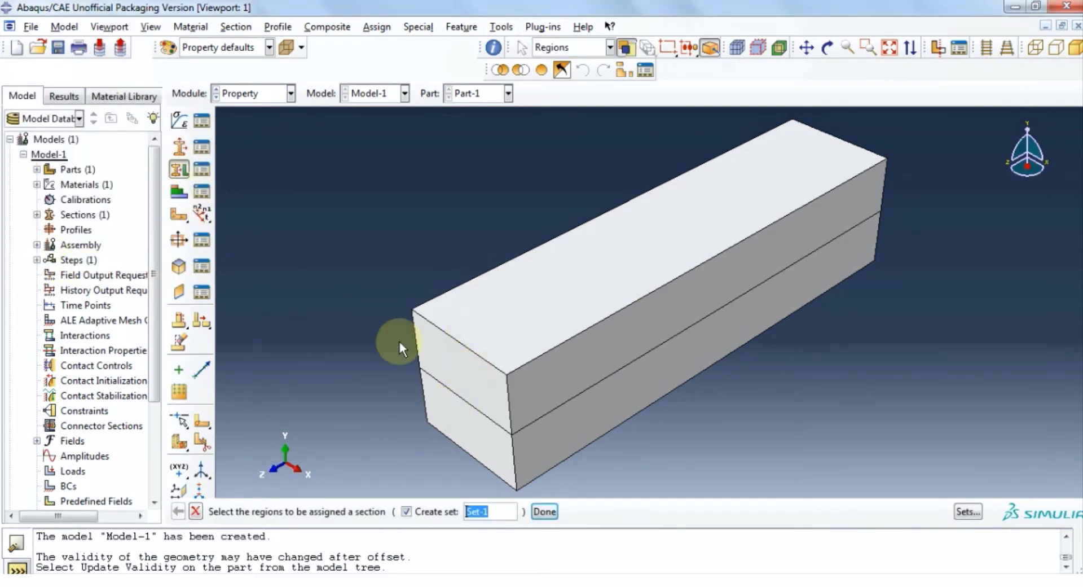
{"action": "left_click", "coordinate": [456, 356]}
{"action": "left_click", "coordinate": [545, 511]}
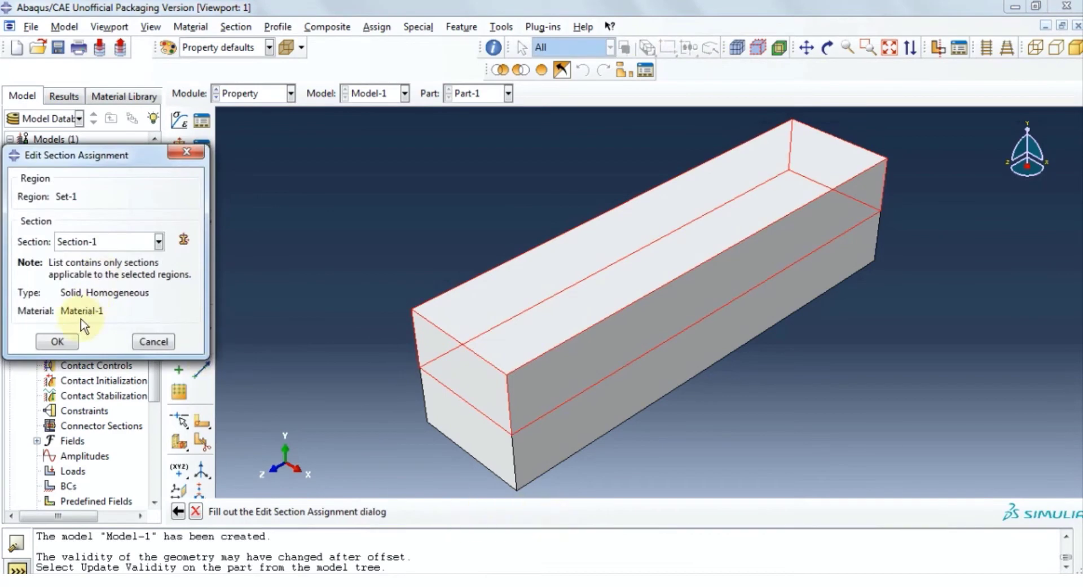
{"action": "left_click", "coordinate": [72, 341]}
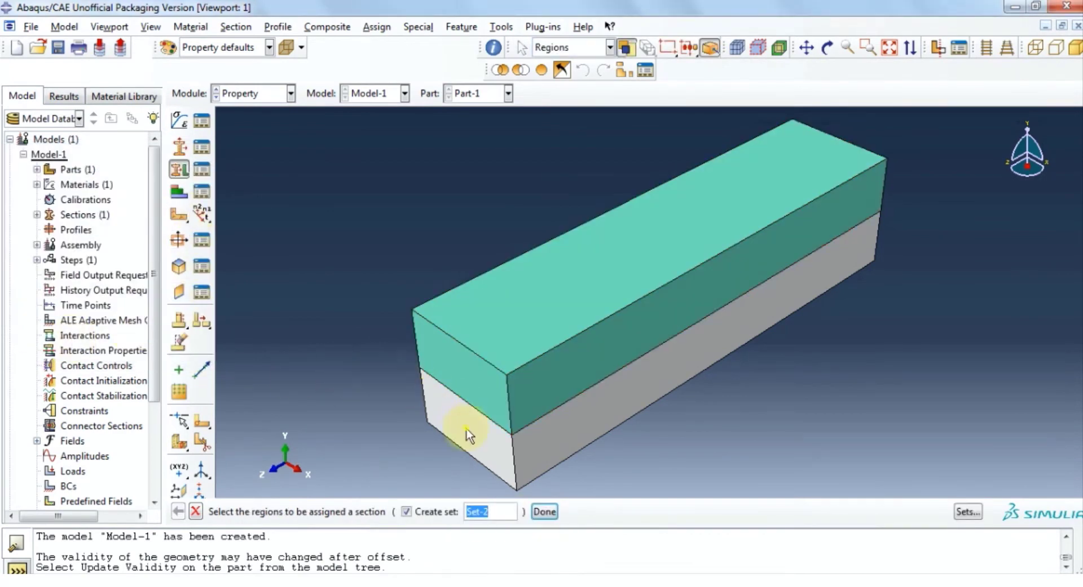
{"action": "left_click", "coordinate": [466, 429]}
{"action": "left_click", "coordinate": [545, 512]}
{"action": "left_click", "coordinate": [62, 341]}
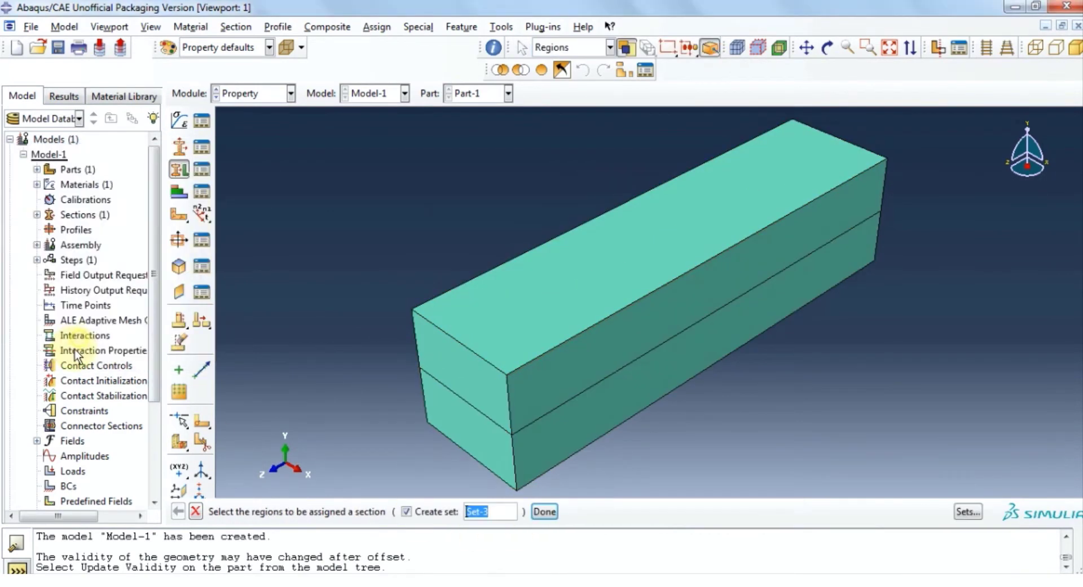
{"action": "left_click", "coordinate": [544, 511]}
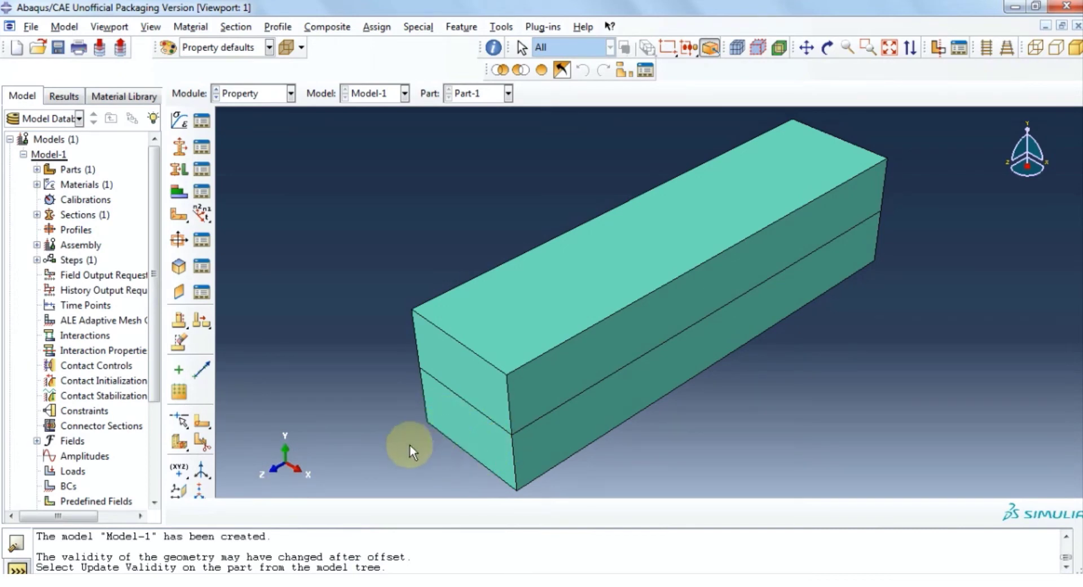
Create a rectangular three-point datum coordinate system at the beam's lower front corner
{"action": "left_click", "coordinate": [199, 489]}
{"action": "left_click", "coordinate": [36, 243]}
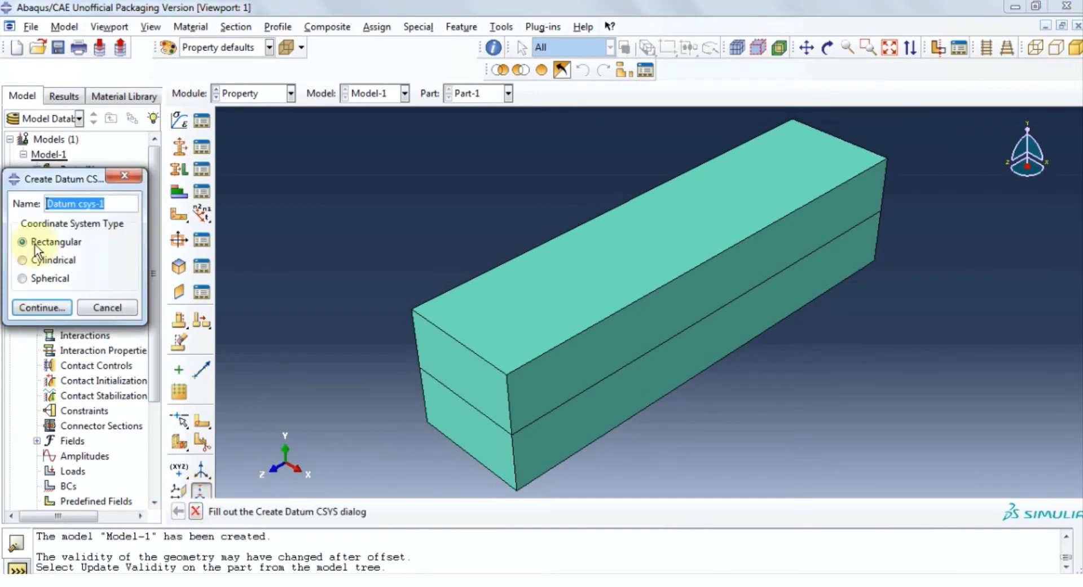
{"action": "left_click", "coordinate": [41, 307]}
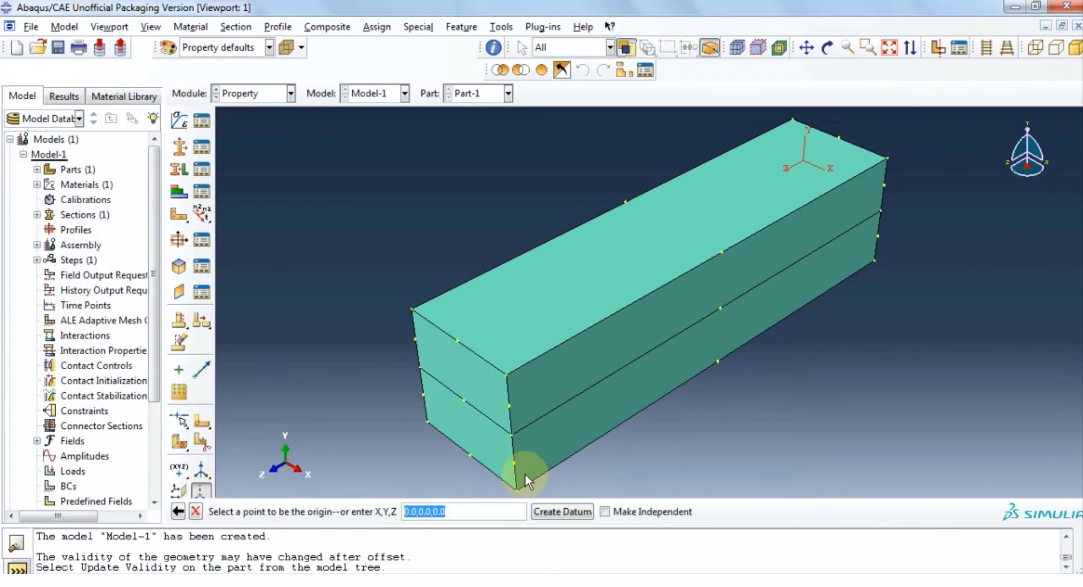
{"action": "left_click", "coordinate": [471, 454]}
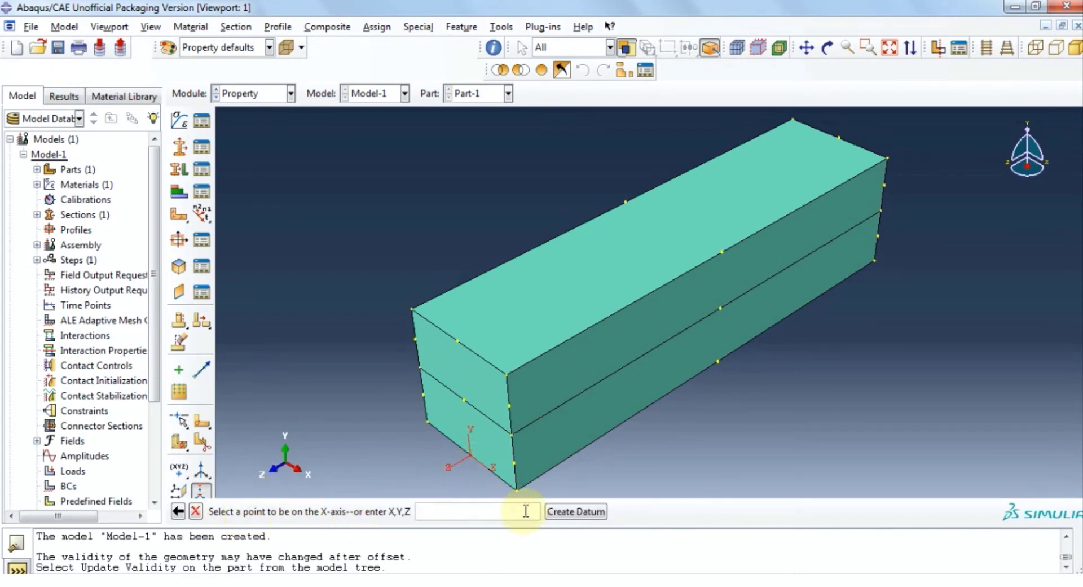
{"action": "left_click", "coordinate": [516, 489]}
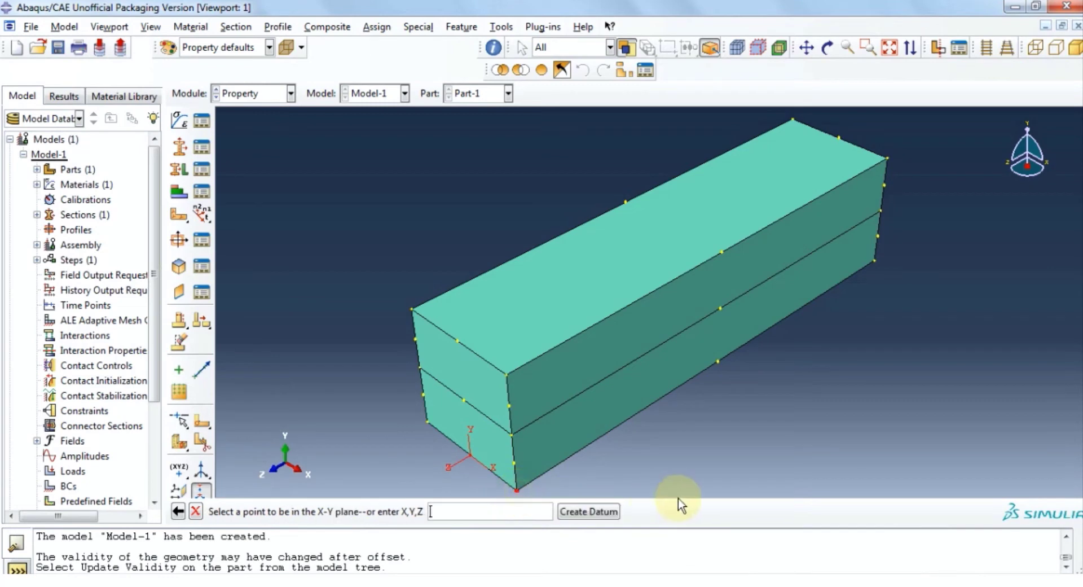
{"action": "left_click", "coordinate": [599, 511]}
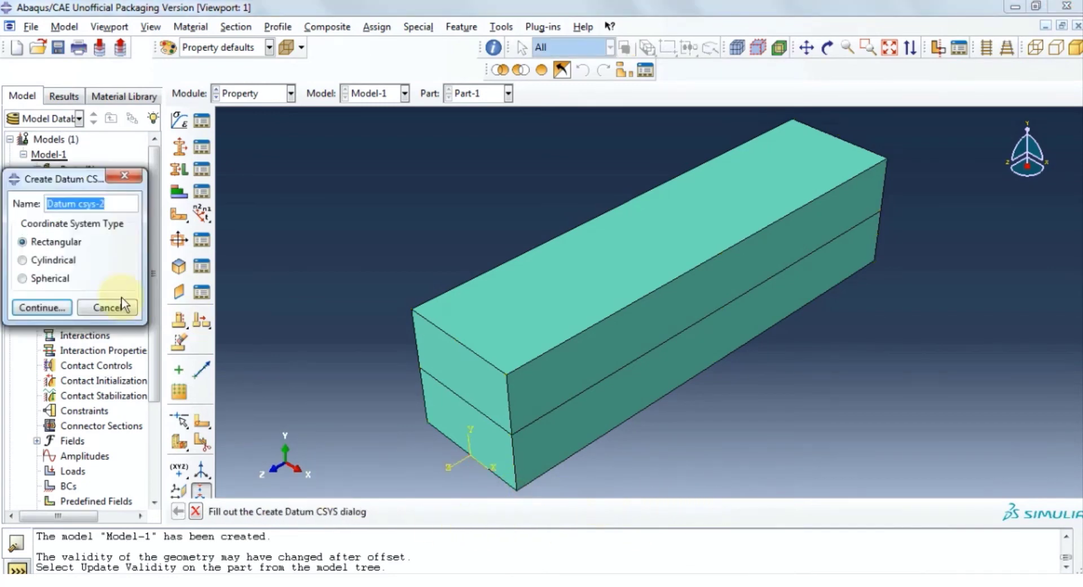
{"action": "left_click", "coordinate": [123, 176]}
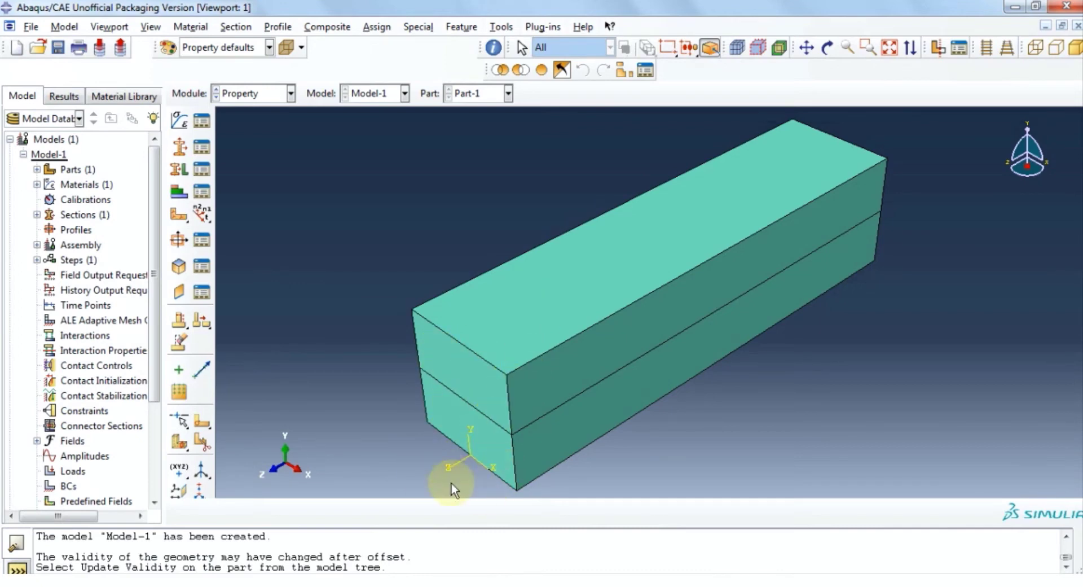
Assign a material orientation to the picked beam region based on Datum csys-1
{"action": "left_click", "coordinate": [179, 215]}
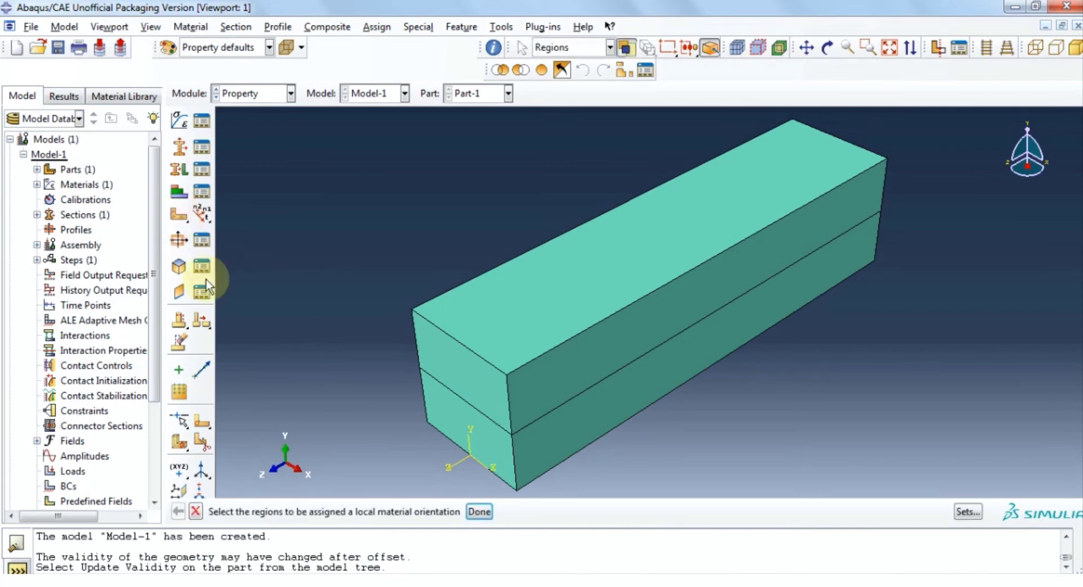
{"action": "left_click", "coordinate": [454, 365]}
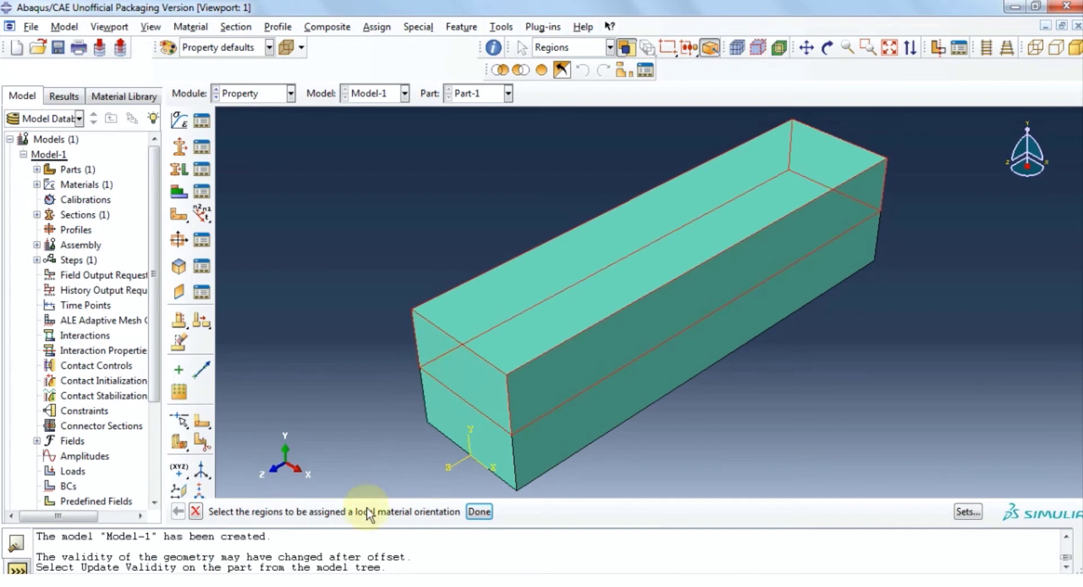
{"action": "left_click", "coordinate": [479, 511]}
{"action": "left_click", "coordinate": [953, 509]}
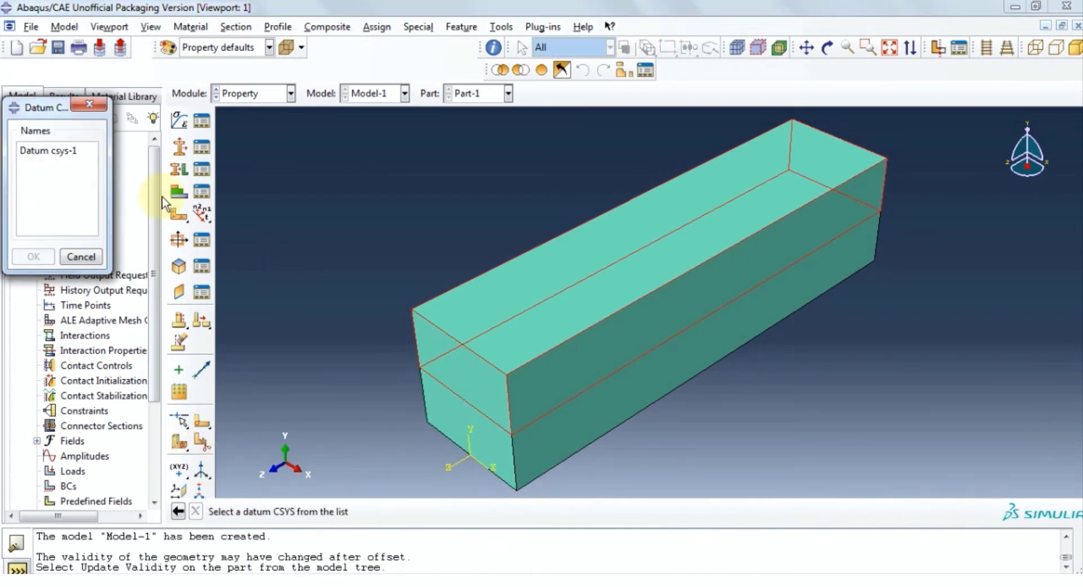
{"action": "left_click", "coordinate": [63, 151]}
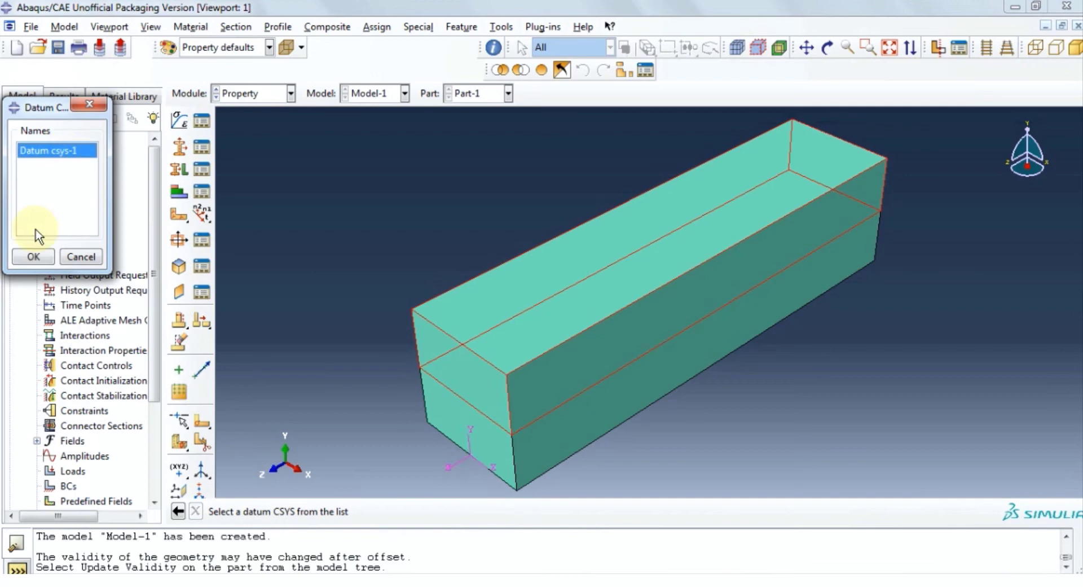
{"action": "left_click", "coordinate": [33, 256]}
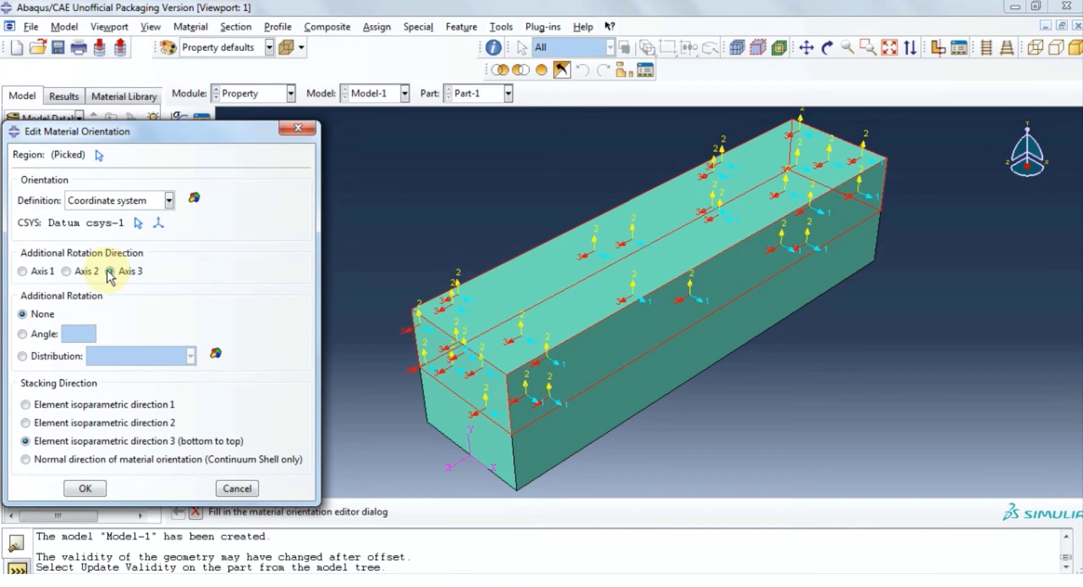
Set a 0° additional rotation about Axis 3, confirm, and pick the upper layer
{"action": "left_click", "coordinate": [109, 271]}
{"action": "left_click", "coordinate": [23, 334]}
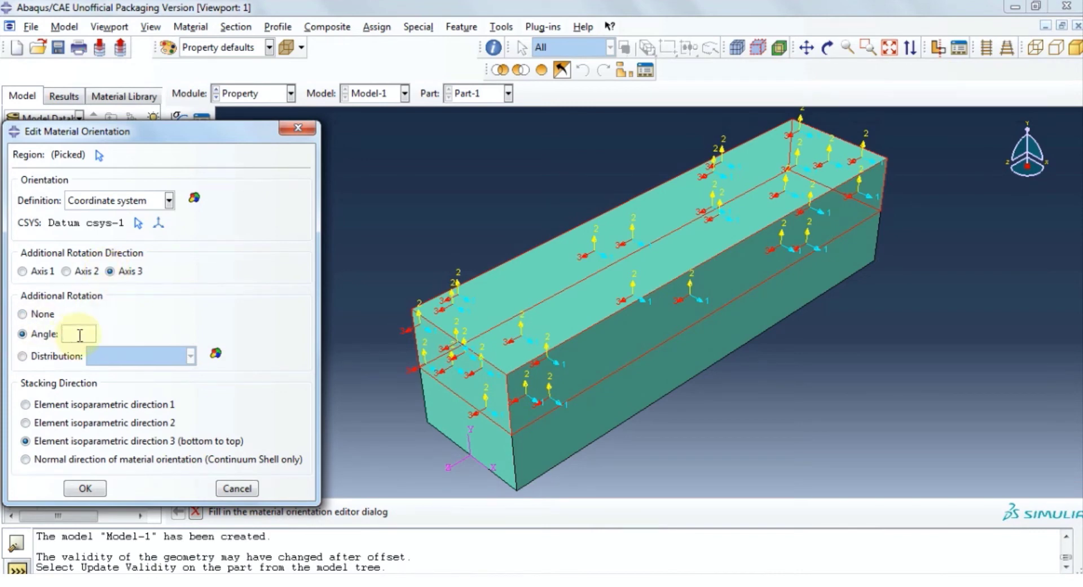
{"action": "left_click", "coordinate": [79, 335]}
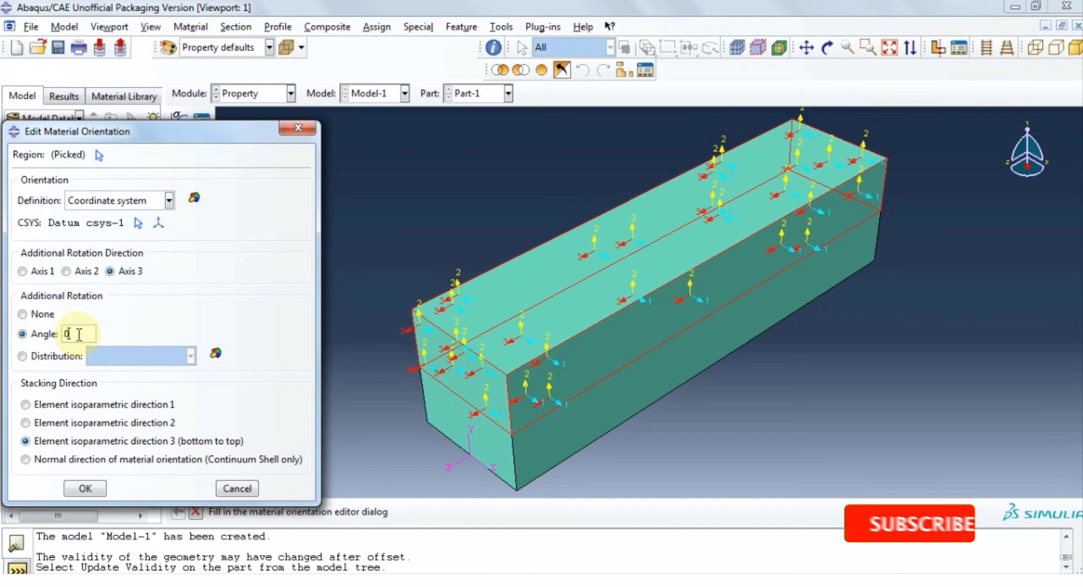
{"action": "left_click", "coordinate": [85, 488]}
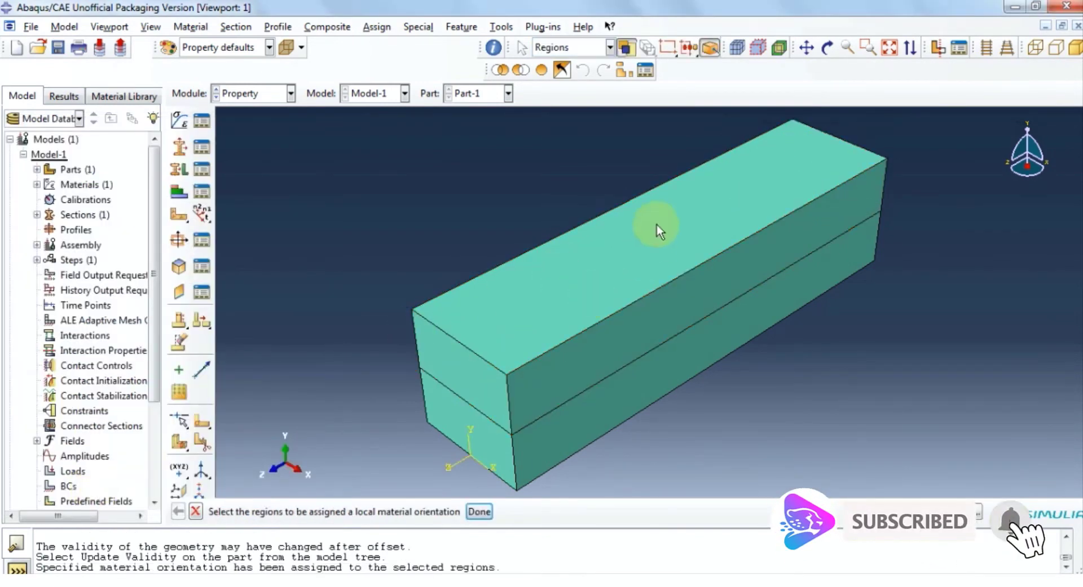
{"action": "left_click", "coordinate": [600, 319]}
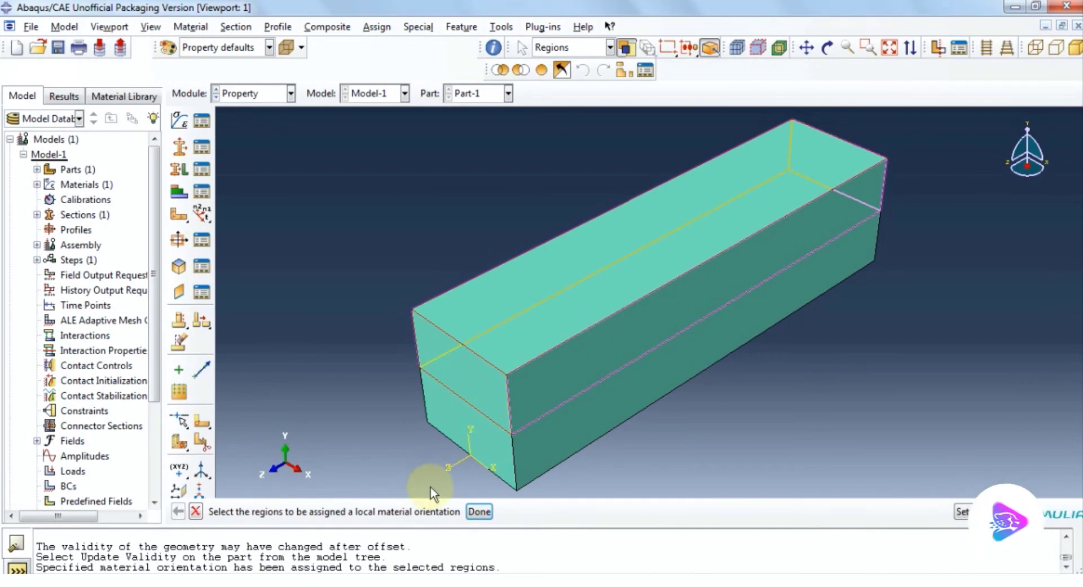
Give the lower layer a Datum csys-1 orientation rotated 90° about Axis 3
{"action": "left_click", "coordinate": [429, 468]}
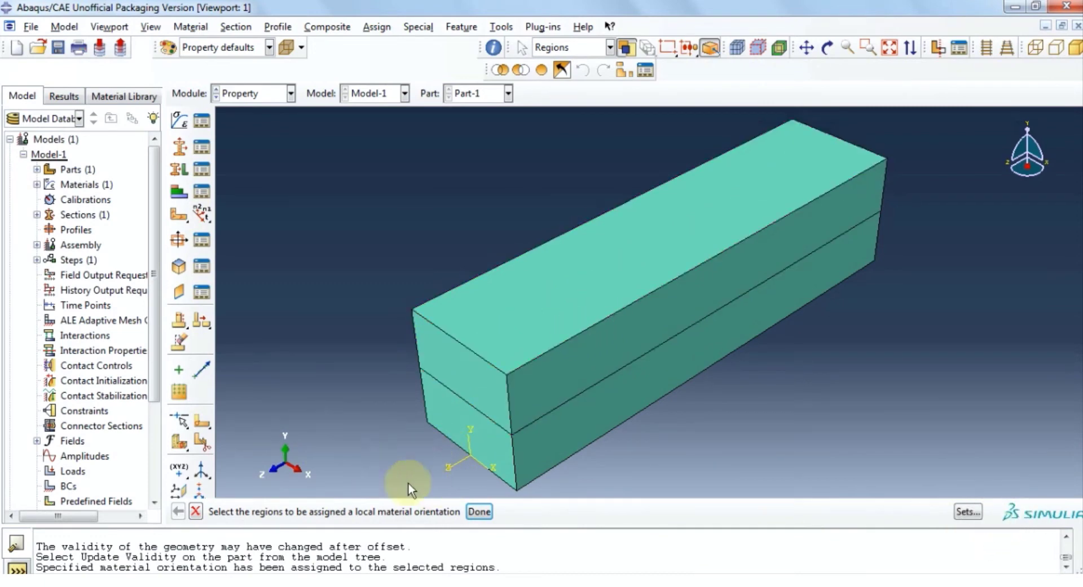
{"action": "left_click", "coordinate": [459, 423]}
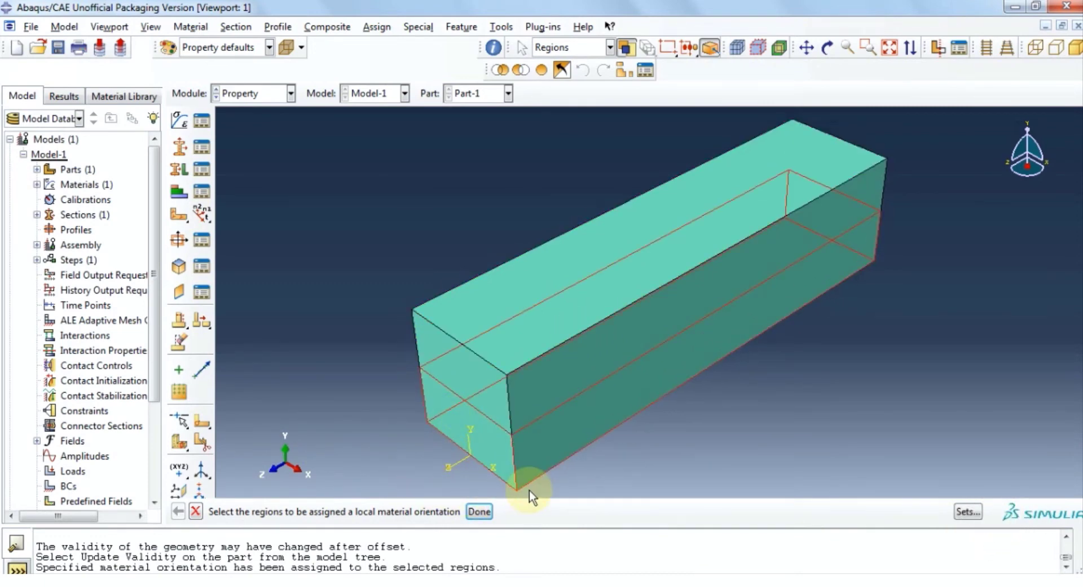
{"action": "left_click", "coordinate": [479, 512]}
{"action": "left_click", "coordinate": [925, 511]}
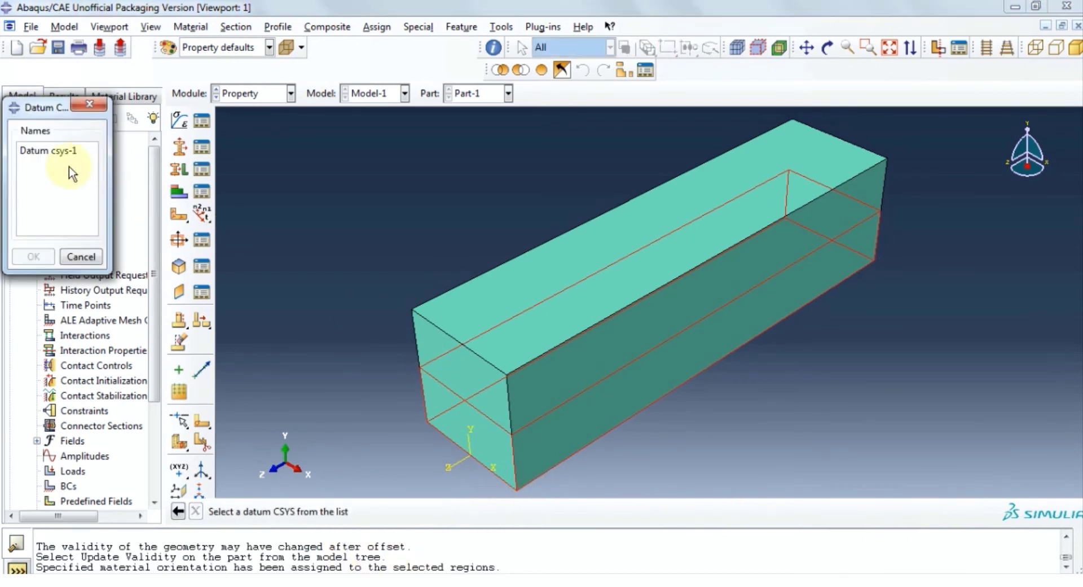
{"action": "left_click", "coordinate": [56, 150]}
{"action": "left_click", "coordinate": [34, 256]}
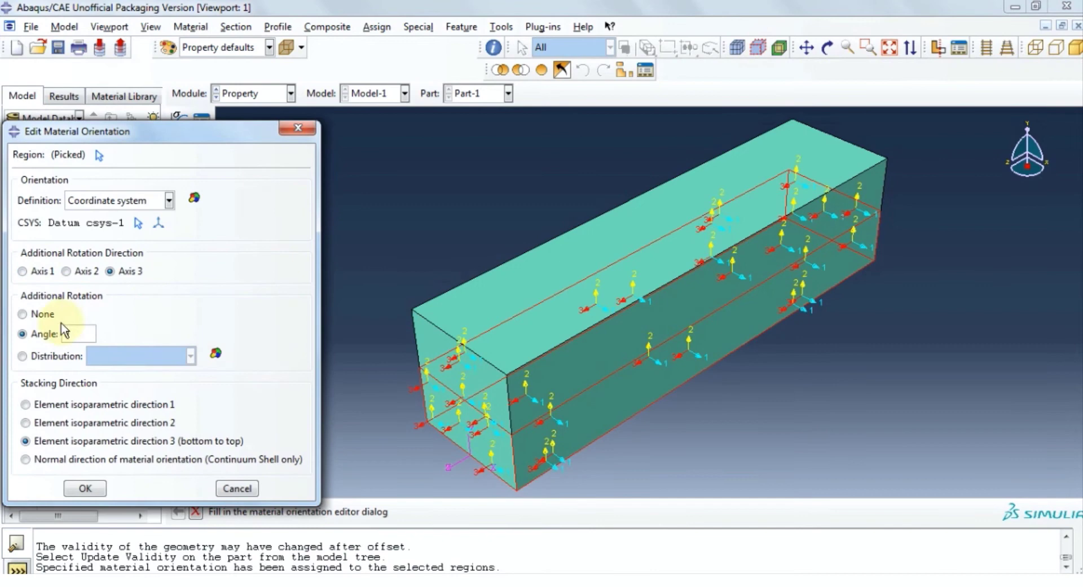
{"action": "type", "text": "90"}
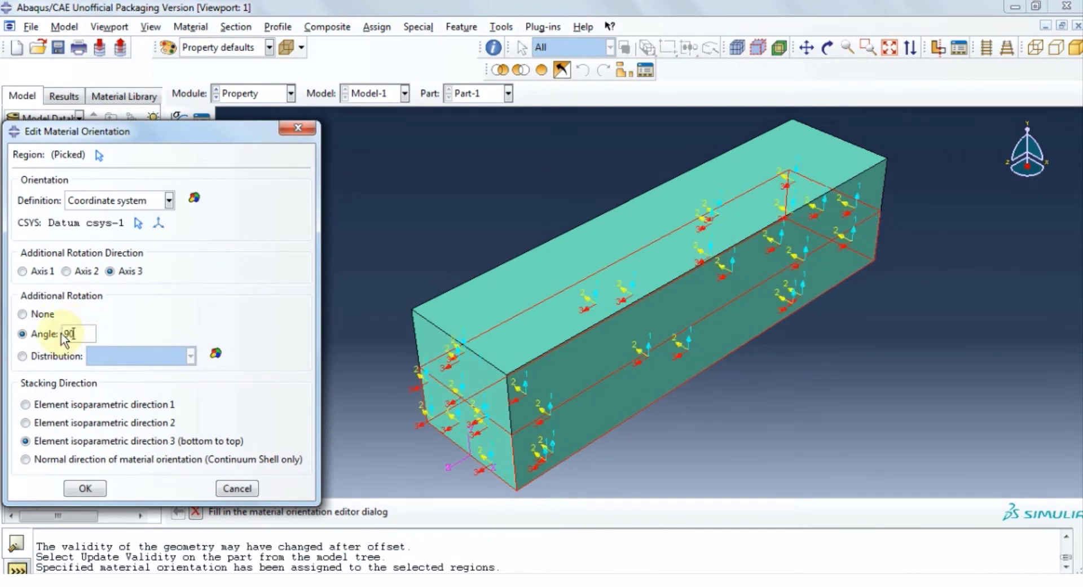
{"action": "left_click", "coordinate": [85, 488]}
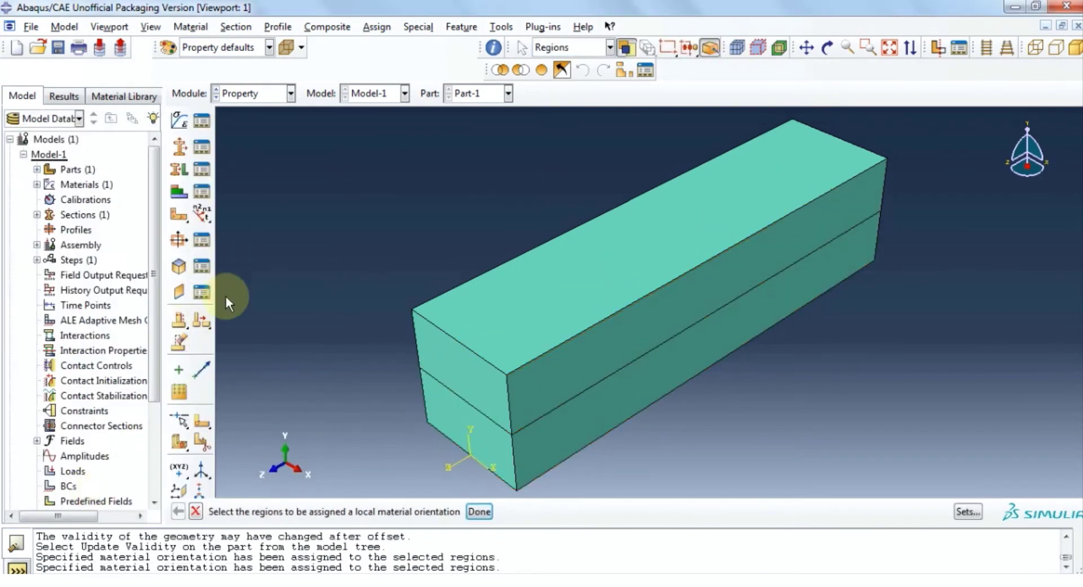
Finish the material orientations and add an independent instance of Part-1 to the assembly
{"action": "left_click", "coordinate": [479, 511]}
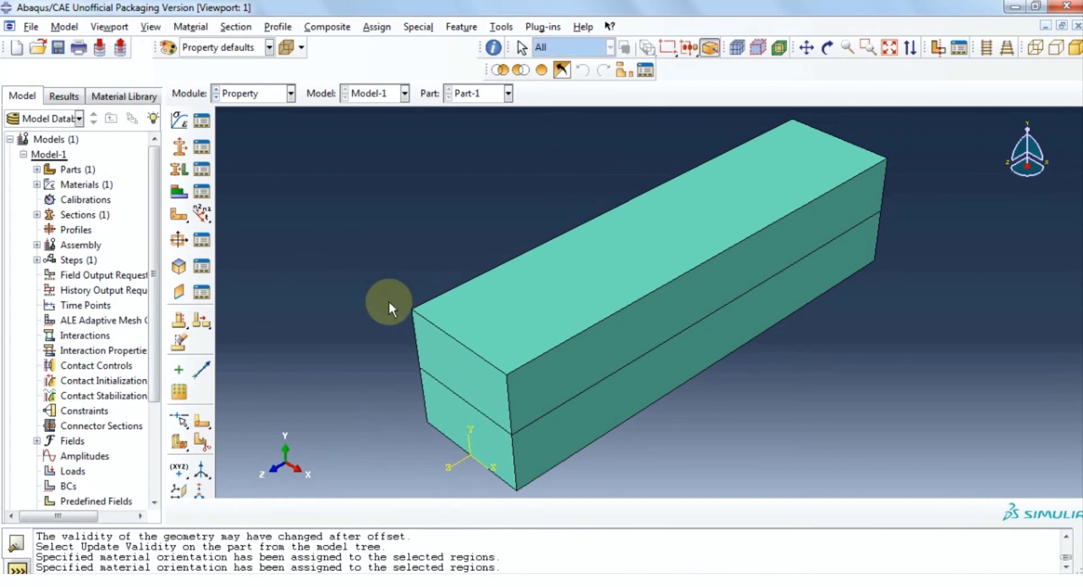
{"action": "left_click", "coordinate": [290, 94]}
{"action": "left_click", "coordinate": [265, 141]}
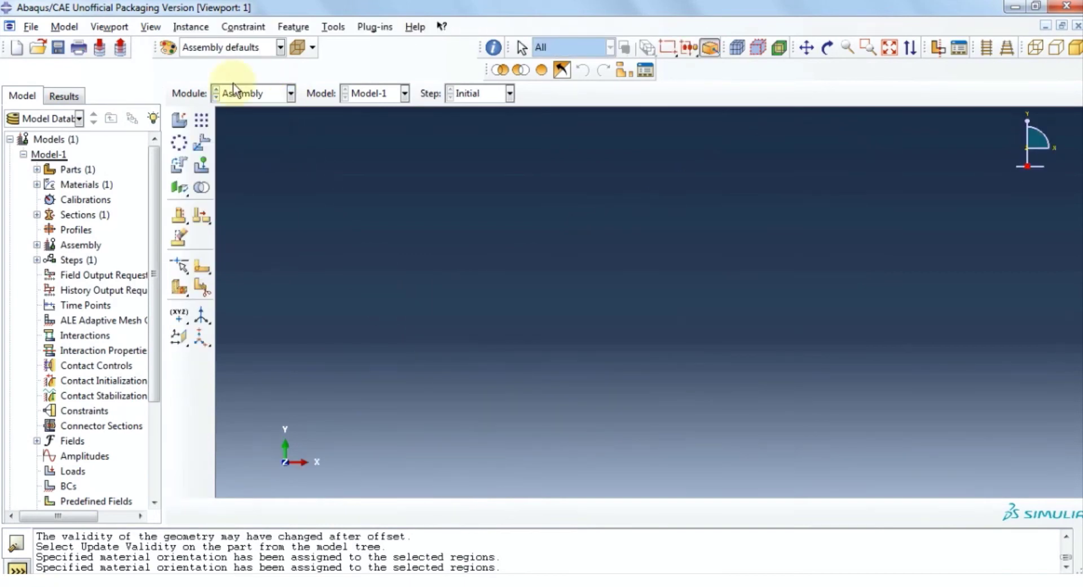
{"action": "left_click", "coordinate": [194, 26]}
{"action": "left_click", "coordinate": [201, 43]}
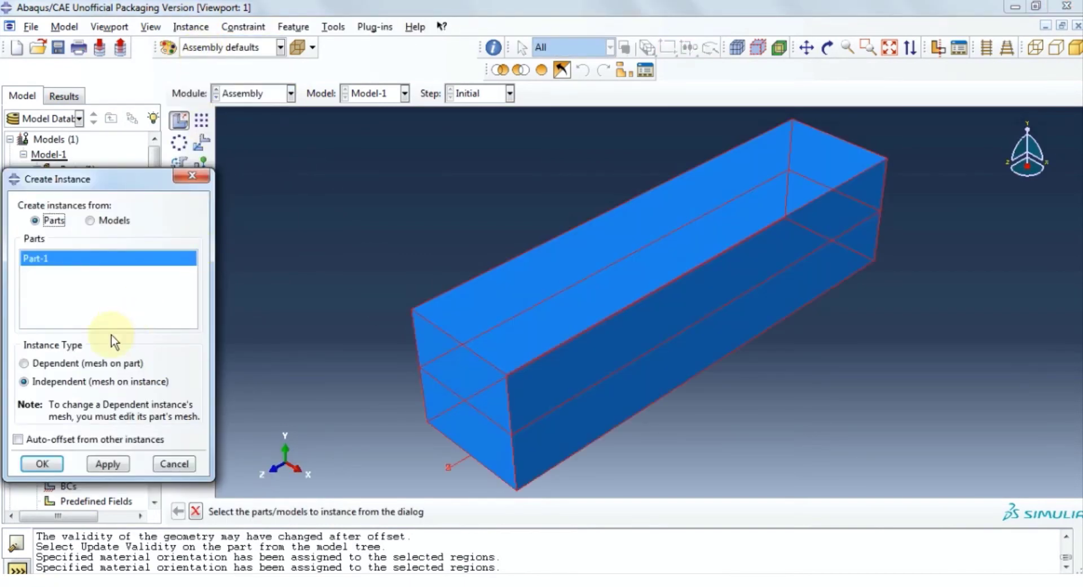
{"action": "left_click", "coordinate": [42, 464]}
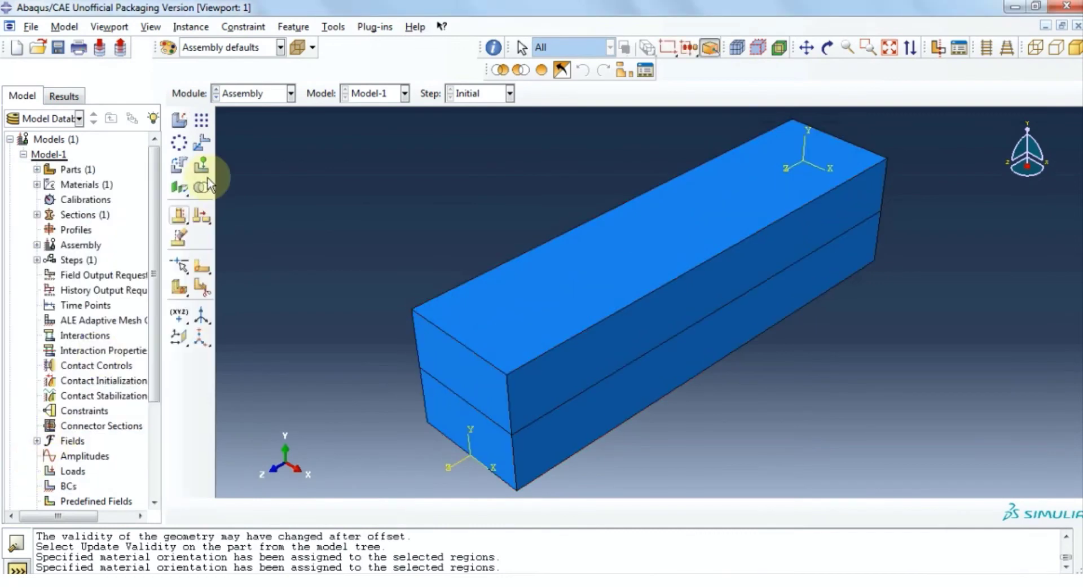
{"action": "left_click", "coordinate": [289, 92]}
In the Step Manager, create a new Linear perturbation Frequency step after Initial
{"action": "left_click", "coordinate": [249, 160]}
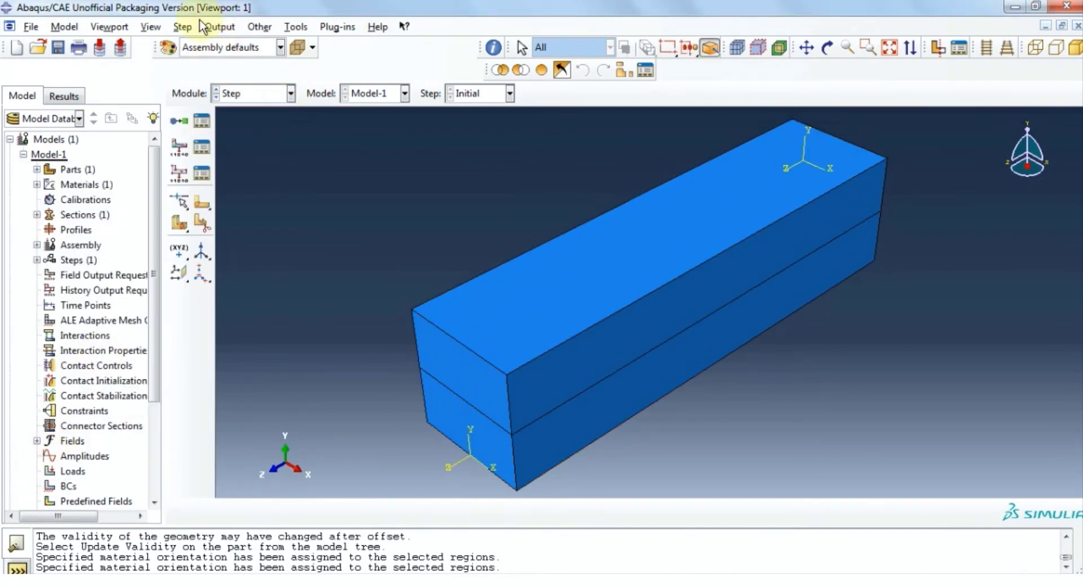
{"action": "left_click", "coordinate": [183, 27]}
{"action": "left_click", "coordinate": [206, 44]}
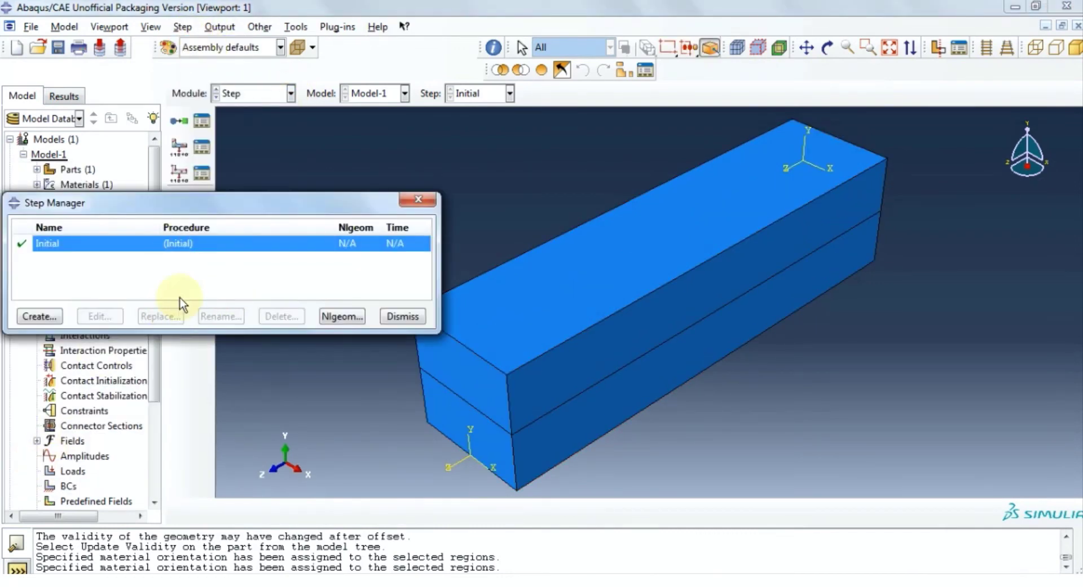
{"action": "left_click", "coordinate": [37, 315]}
{"action": "left_click", "coordinate": [304, 299]}
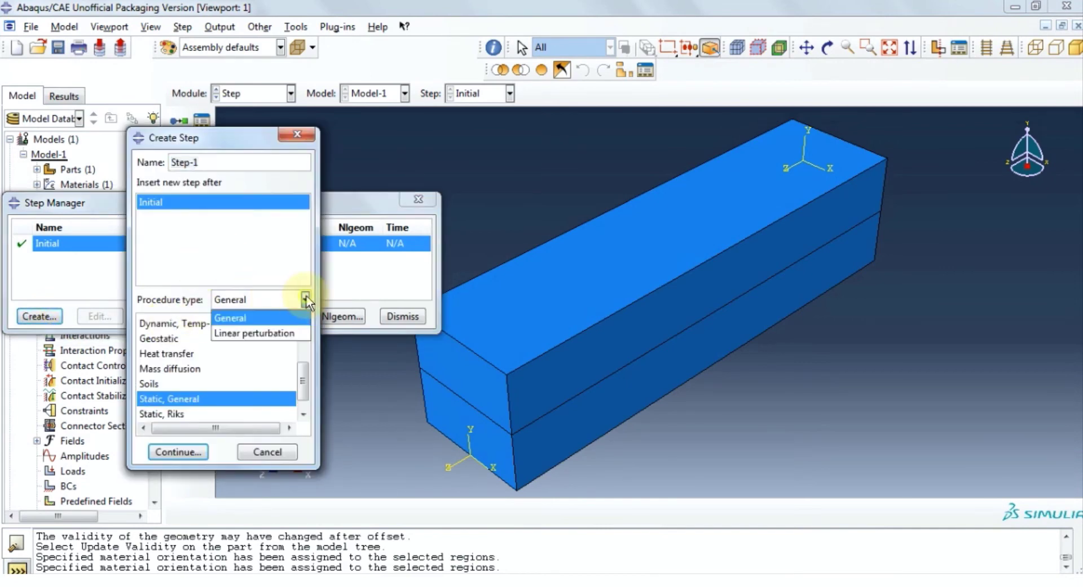
{"action": "left_click", "coordinate": [261, 332]}
{"action": "left_click", "coordinate": [160, 336]}
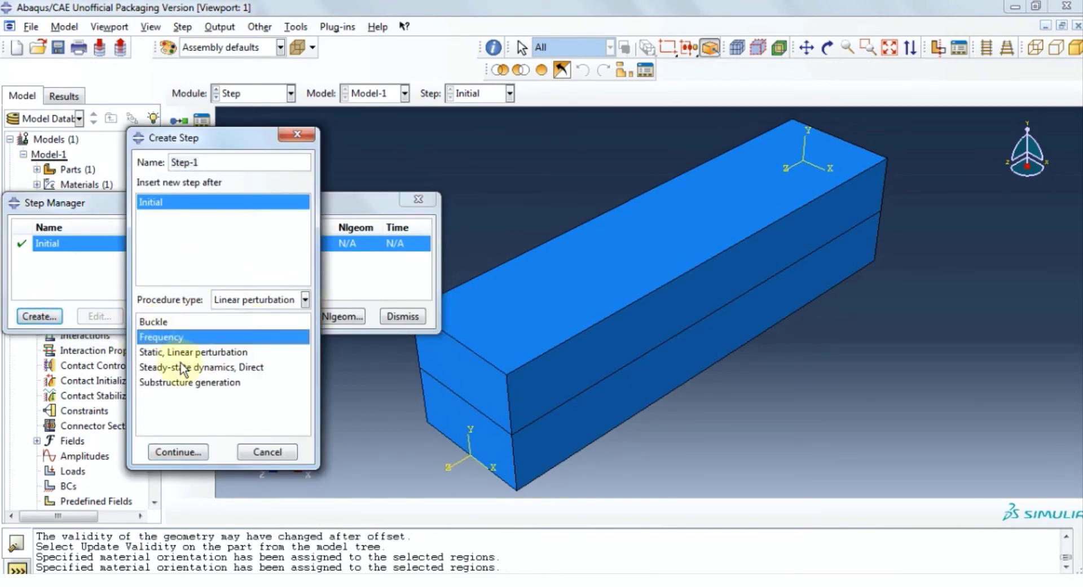
{"action": "left_click", "coordinate": [176, 452]}
Request 5 eigenvalues for Step-1 and close the Step Manager
{"action": "left_click", "coordinate": [233, 263]}
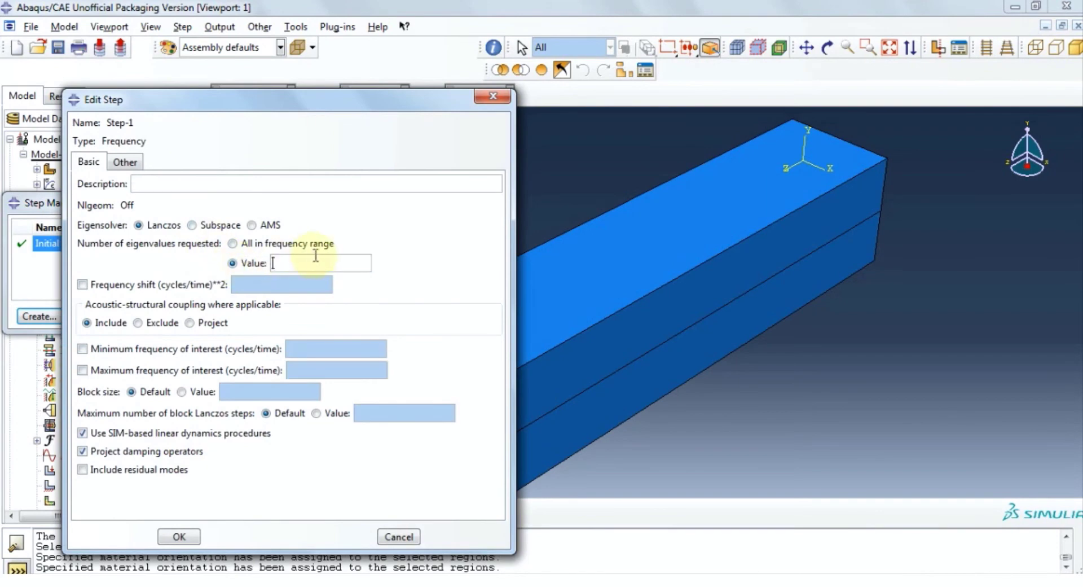
{"action": "left_click", "coordinate": [323, 265]}
{"action": "type", "text": "5"}
{"action": "left_click", "coordinate": [180, 537]}
{"action": "left_click", "coordinate": [417, 202]}
{"action": "left_click", "coordinate": [290, 93]}
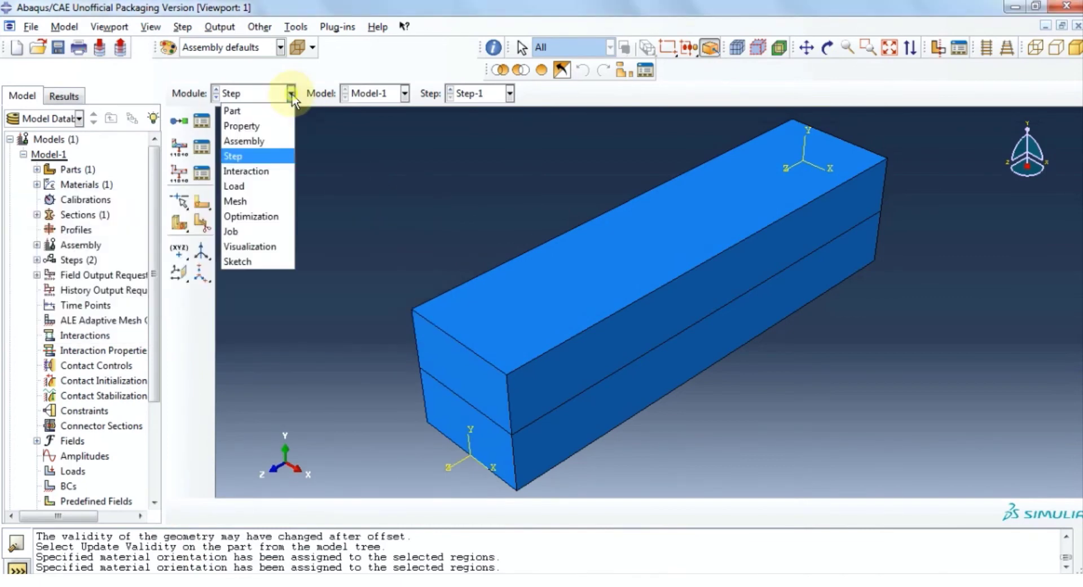
In the Load module, start a Displacement/Rotation boundary condition BC-1 in Step-1
{"action": "left_click", "coordinate": [247, 171]}
{"action": "left_click", "coordinate": [290, 93]}
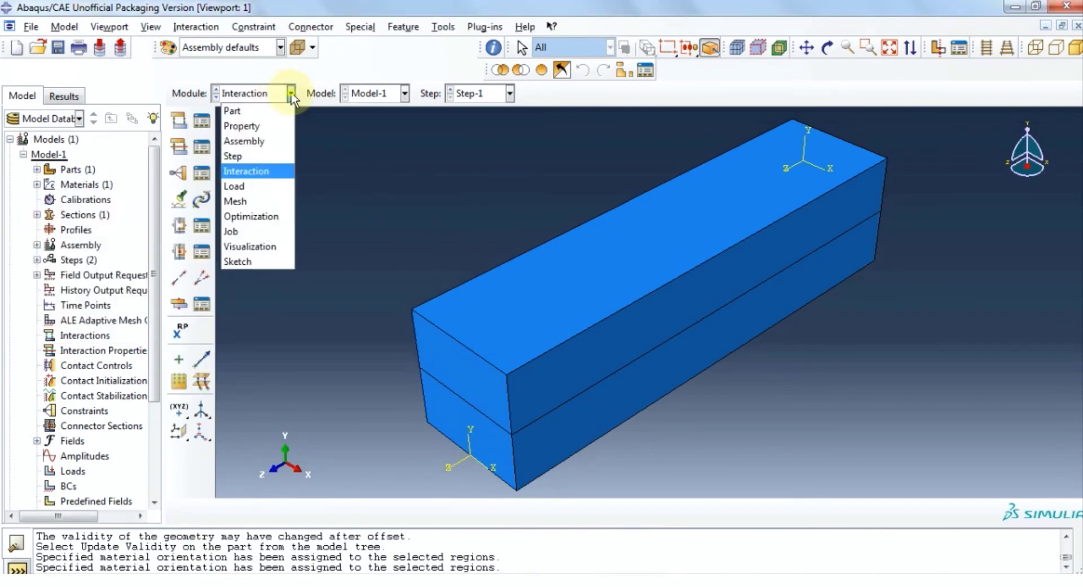
{"action": "left_click", "coordinate": [255, 185]}
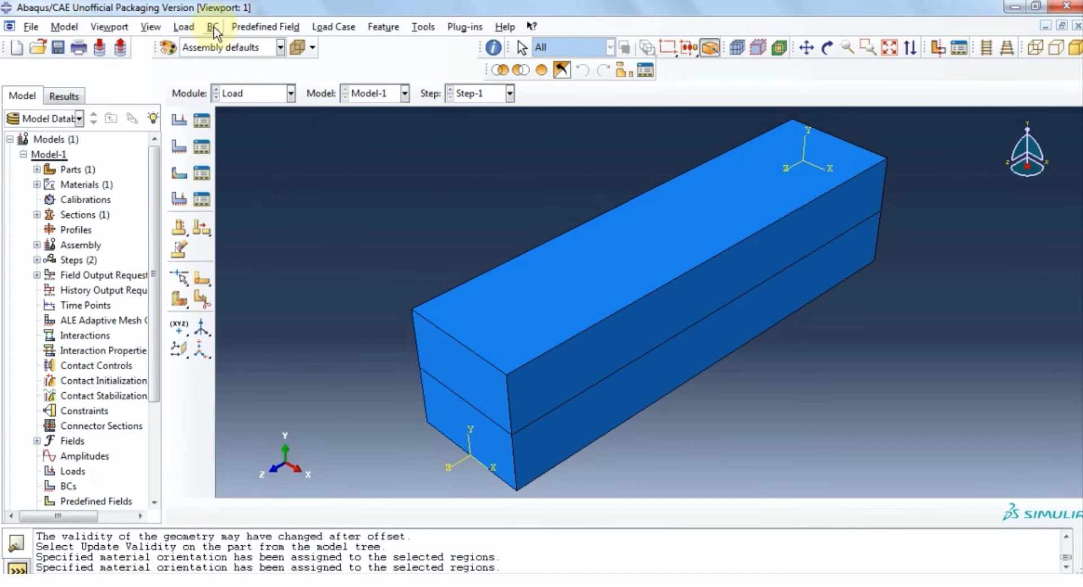
{"action": "left_click", "coordinate": [214, 28]}
{"action": "left_click", "coordinate": [235, 46]}
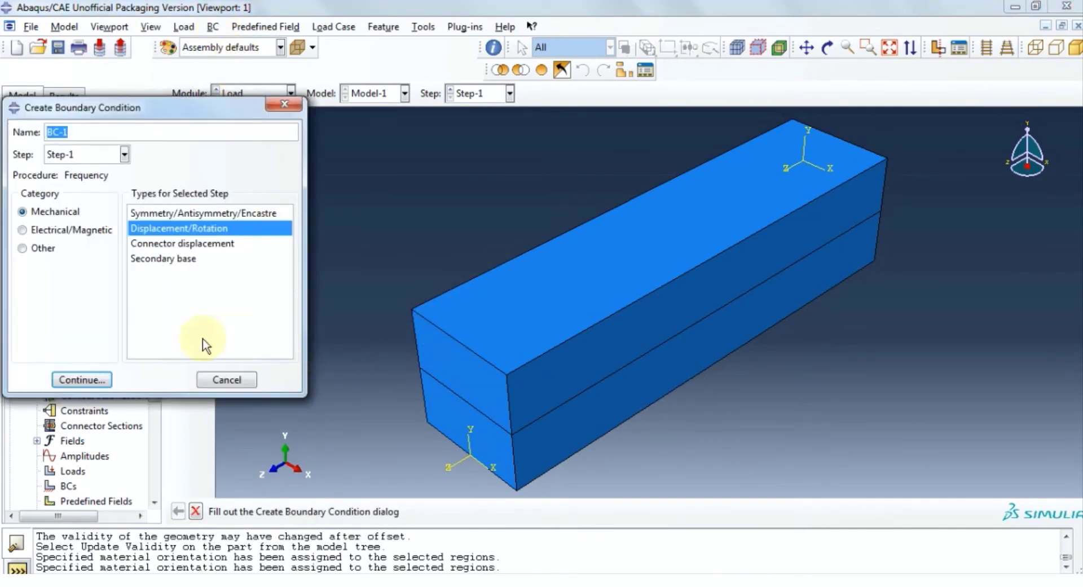
{"action": "left_click", "coordinate": [98, 383]}
Select the upper and lower faces at both beam ends as the BC-1 region
{"action": "left_click", "coordinate": [435, 374]}
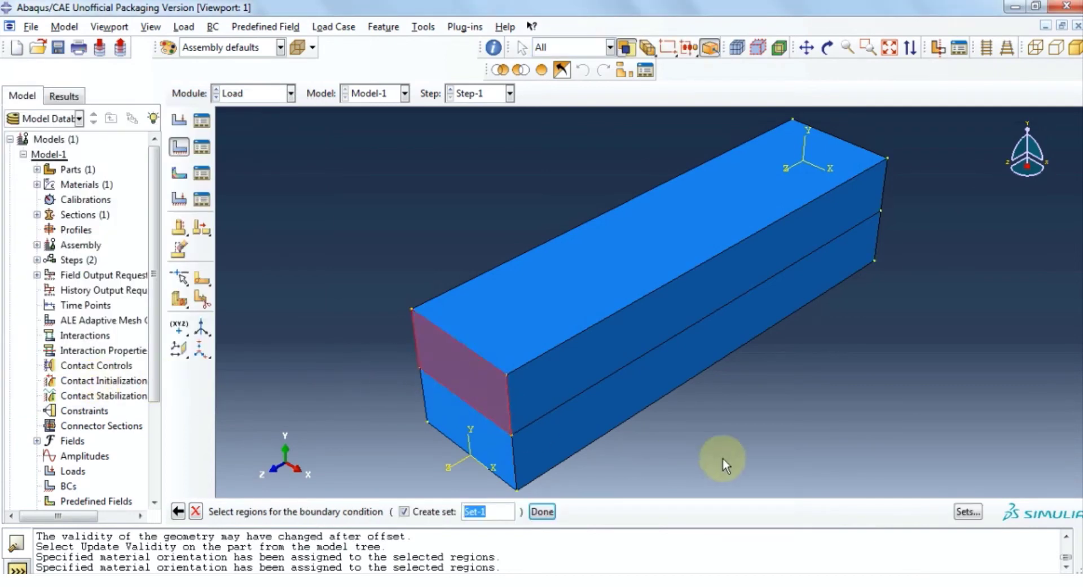
{"action": "left_click", "coordinate": [449, 400], "text": "shift"}
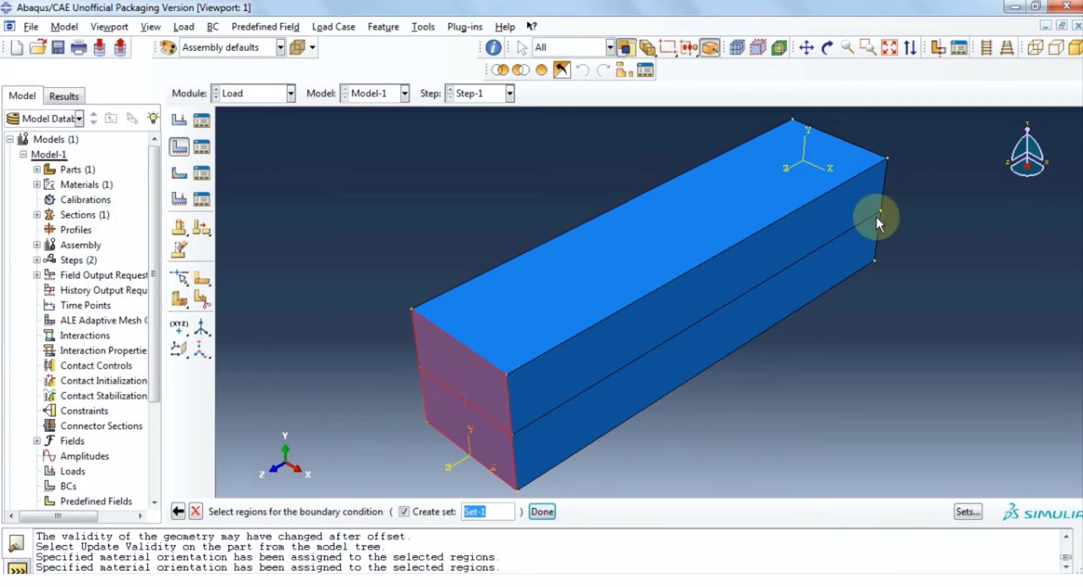
{"action": "left_click", "coordinate": [827, 47]}
{"action": "left_click_drag", "start_coordinate": [874, 187], "coordinate": [745, 192]}
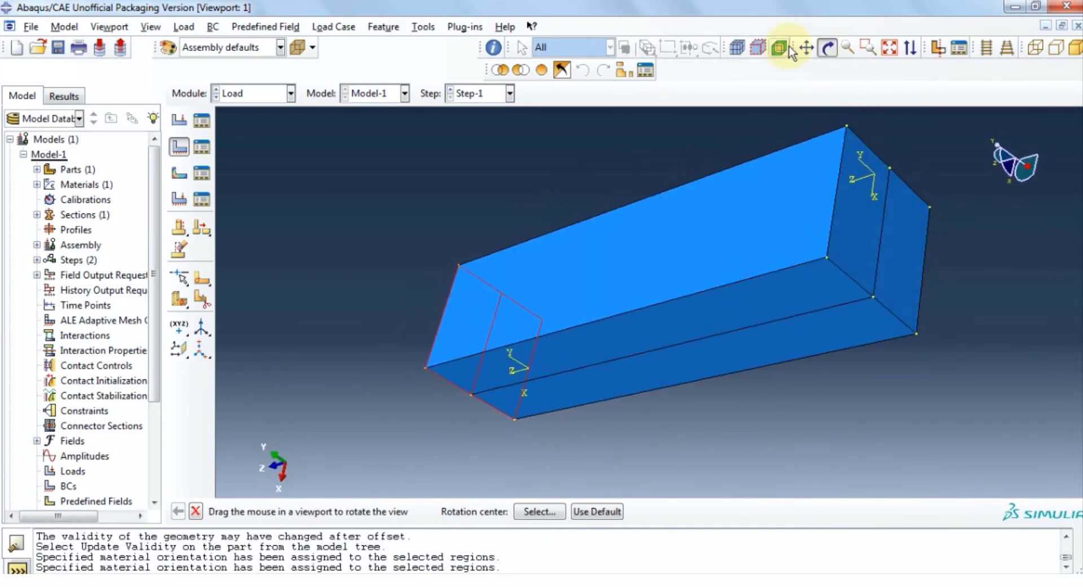
{"action": "left_click", "coordinate": [827, 48]}
{"action": "left_click", "coordinate": [871, 258], "text": "shift"}
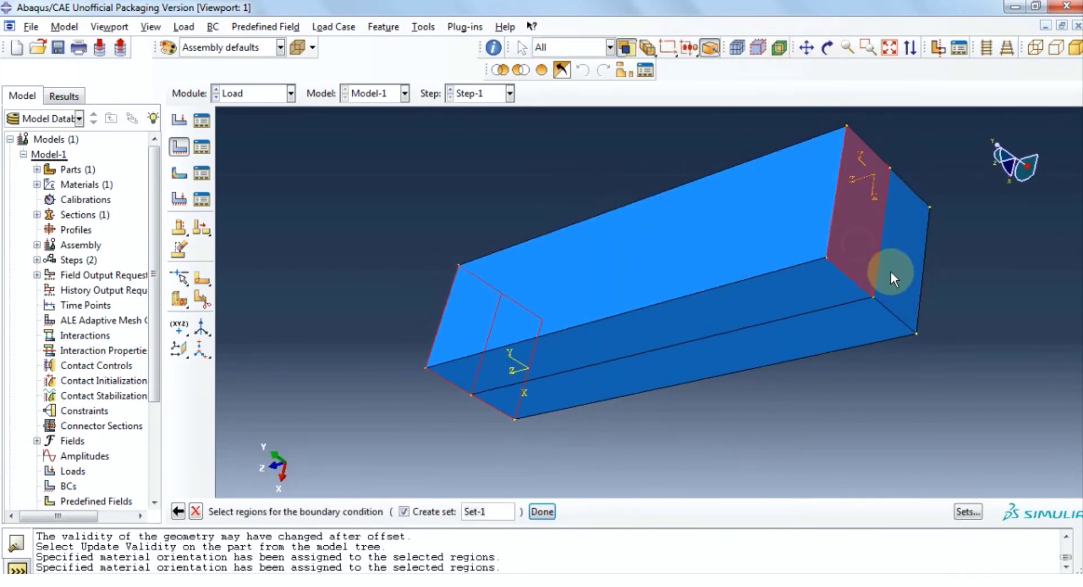
{"action": "left_click", "coordinate": [892, 272], "text": "shift"}
{"action": "left_click", "coordinate": [542, 511]}
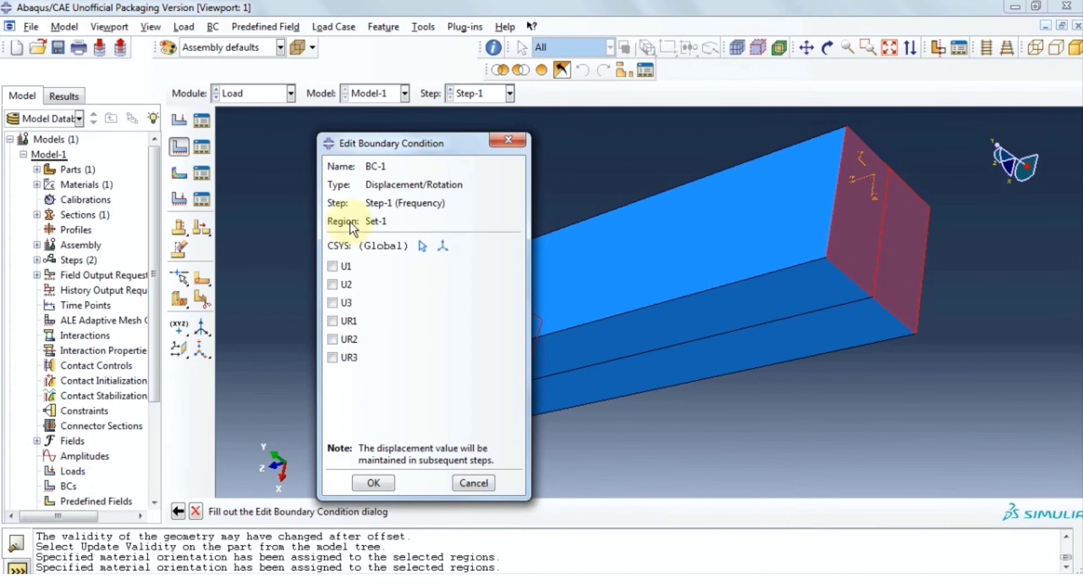
Fix all six degrees of freedom, U1 through UR3, in BC-1
{"action": "left_click", "coordinate": [332, 266]}
{"action": "left_click", "coordinate": [332, 283]}
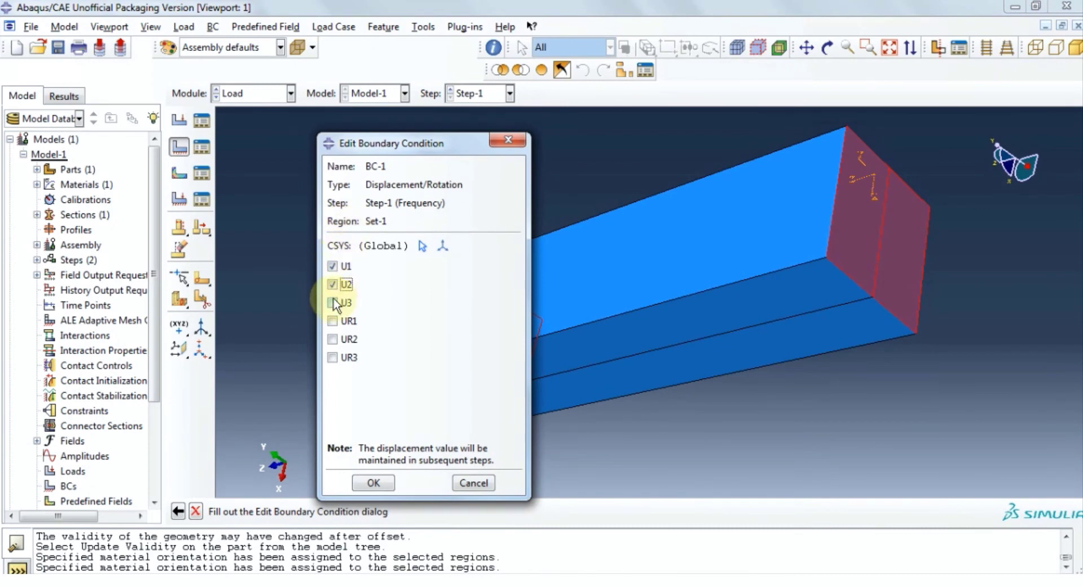
{"action": "left_click", "coordinate": [332, 302]}
{"action": "left_click", "coordinate": [332, 321]}
{"action": "left_click", "coordinate": [332, 338]}
{"action": "left_click", "coordinate": [332, 357]}
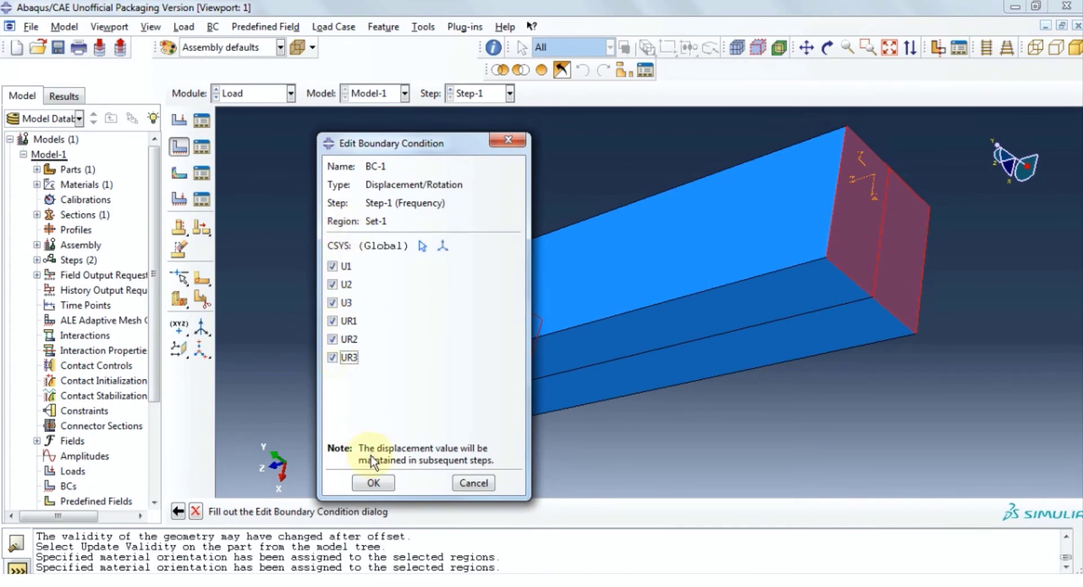
{"action": "left_click", "coordinate": [373, 482]}
{"action": "left_click_drag", "start_coordinate": [427, 124], "coordinate": [346, 151], "text": "ctrl+alt"}
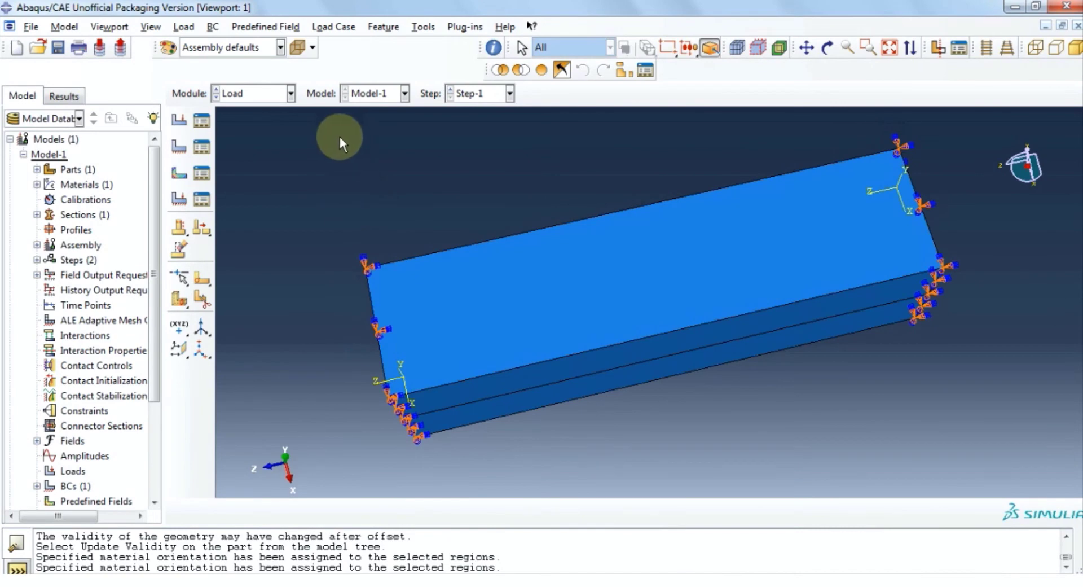
In the Mesh module, check the beam's element type without changing it
{"action": "left_click", "coordinate": [291, 93]}
{"action": "left_click", "coordinate": [274, 201]}
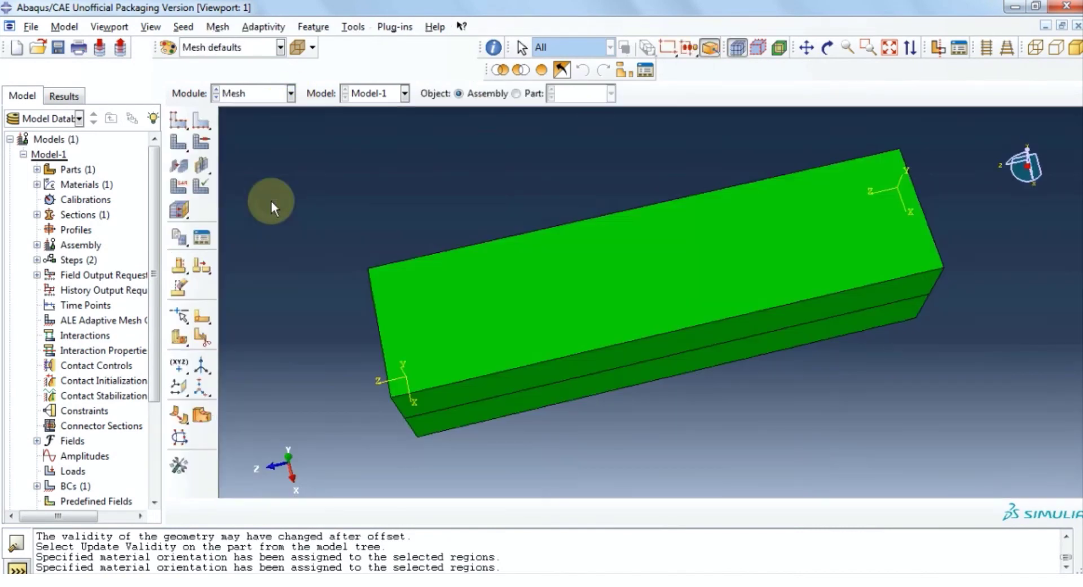
{"action": "left_click", "coordinate": [827, 48]}
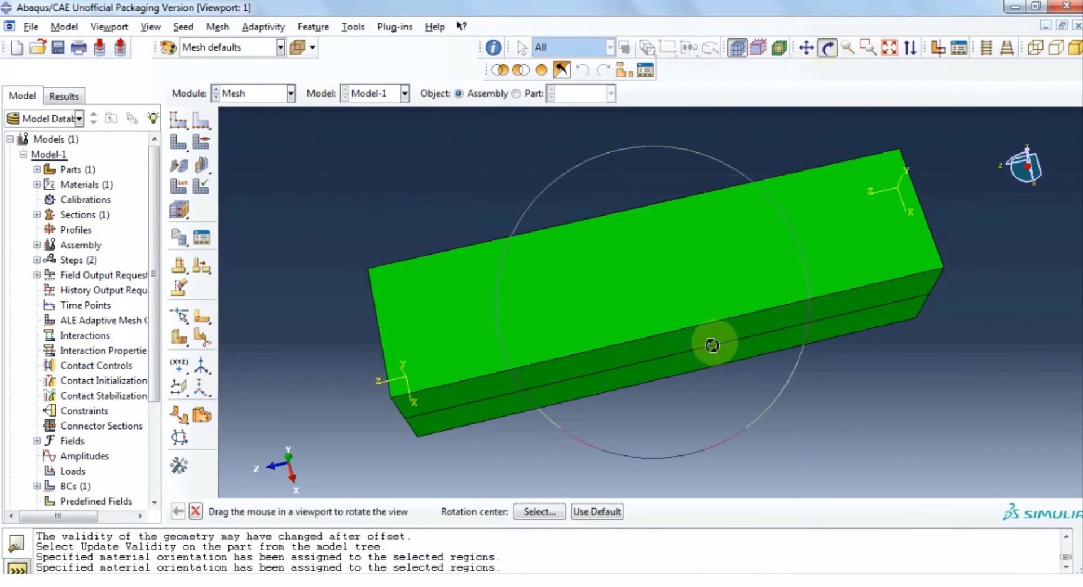
{"action": "left_click_drag", "start_coordinate": [713, 343], "coordinate": [754, 231]}
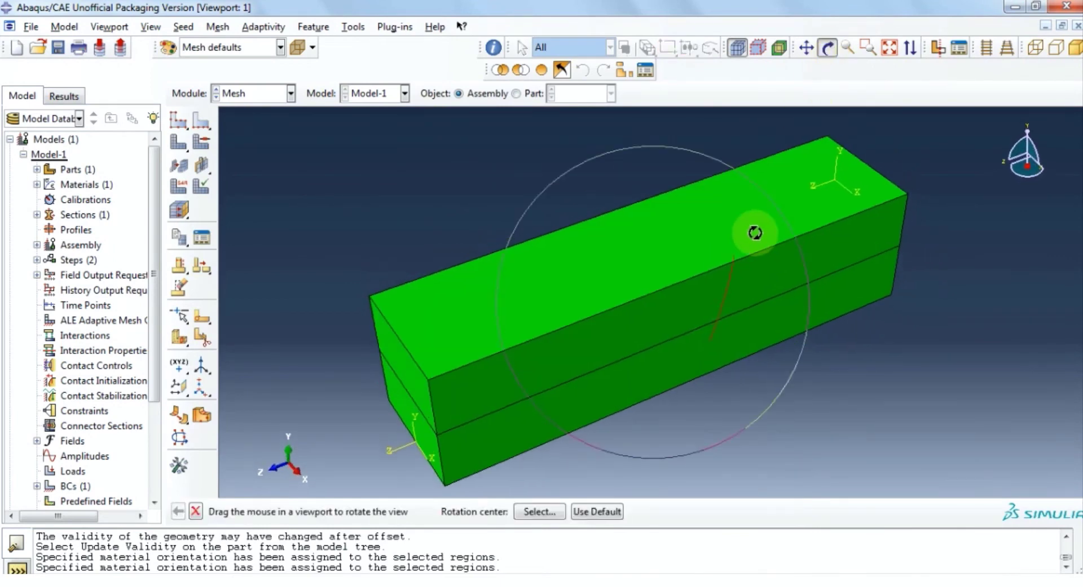
{"action": "left_click", "coordinate": [827, 48]}
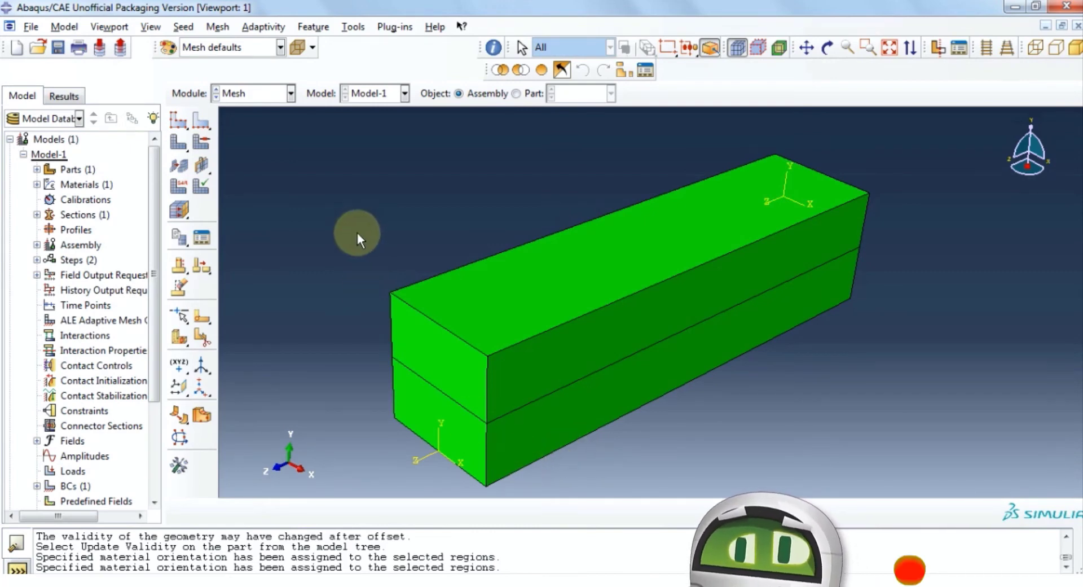
{"action": "left_click", "coordinate": [177, 28]}
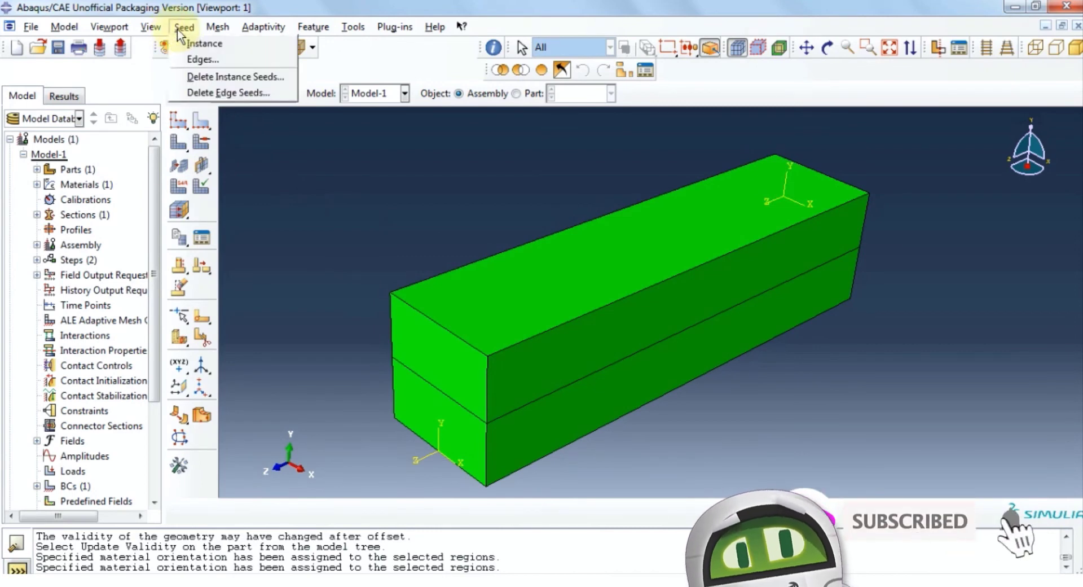
{"action": "mouse_move", "coordinate": [212, 31]}
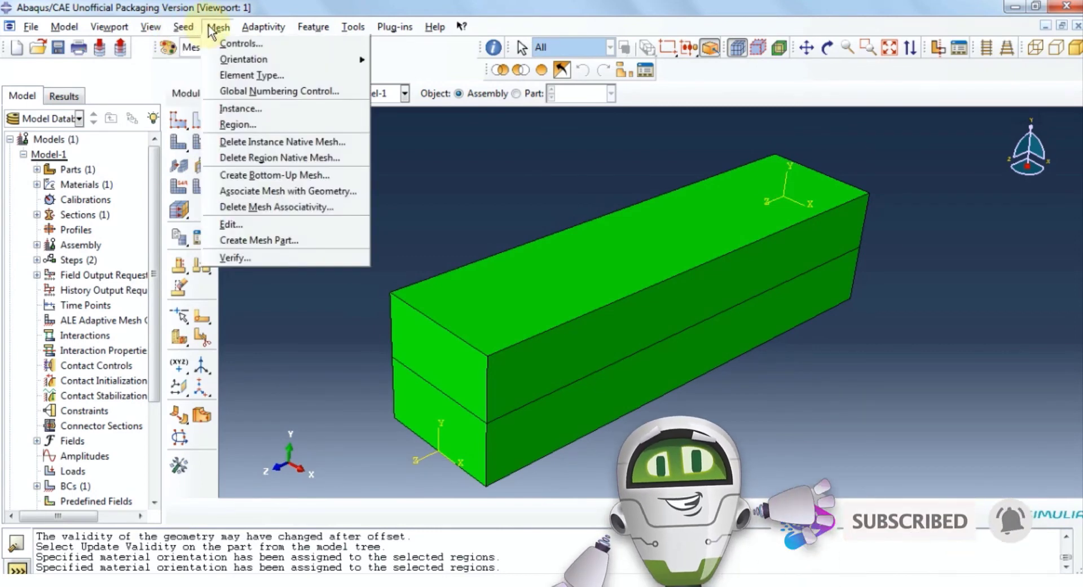
{"action": "left_click", "coordinate": [238, 69]}
{"action": "left_click", "coordinate": [430, 351]}
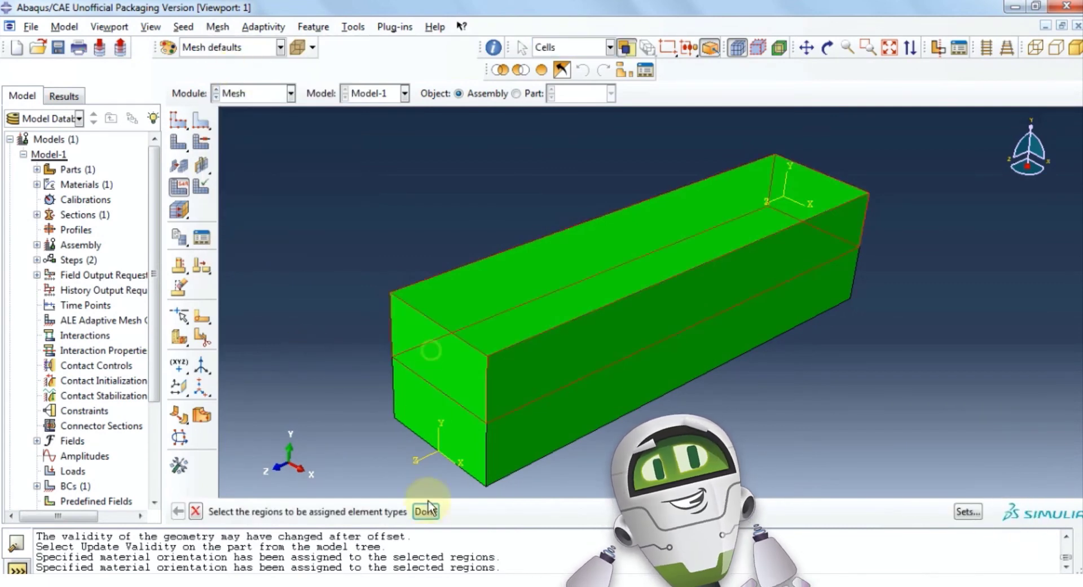
{"action": "left_click", "coordinate": [426, 510]}
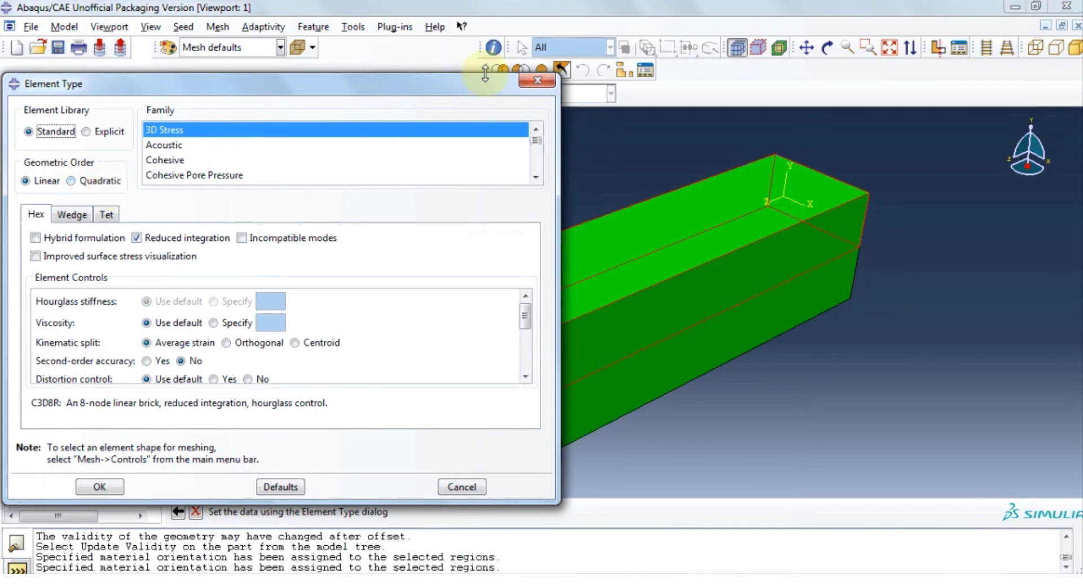
{"action": "left_click", "coordinate": [537, 80]}
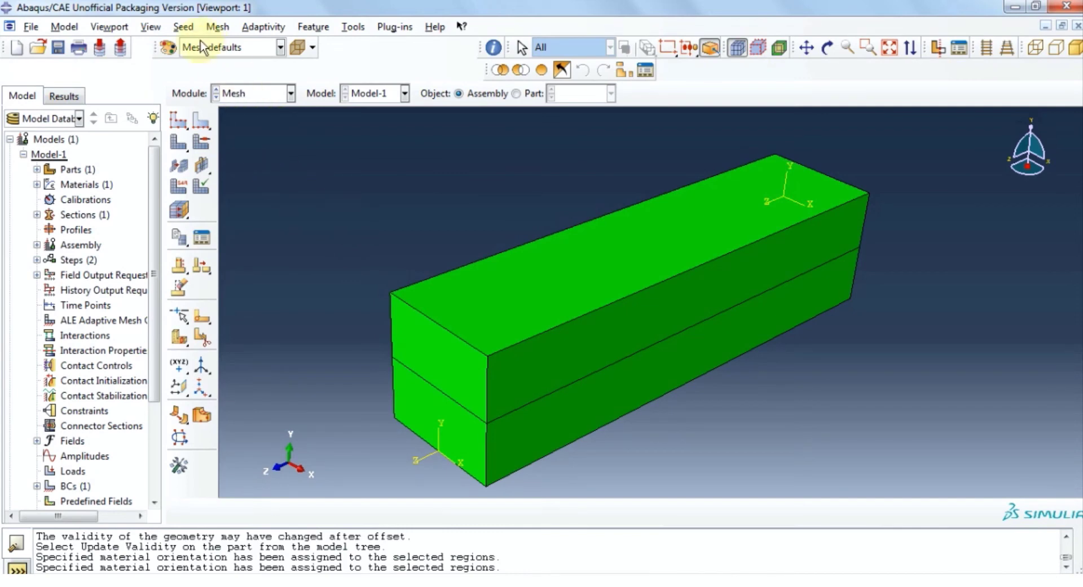
Seed the instance with global size 0.2 and mesh it into 600 elements
{"action": "left_click", "coordinate": [186, 28]}
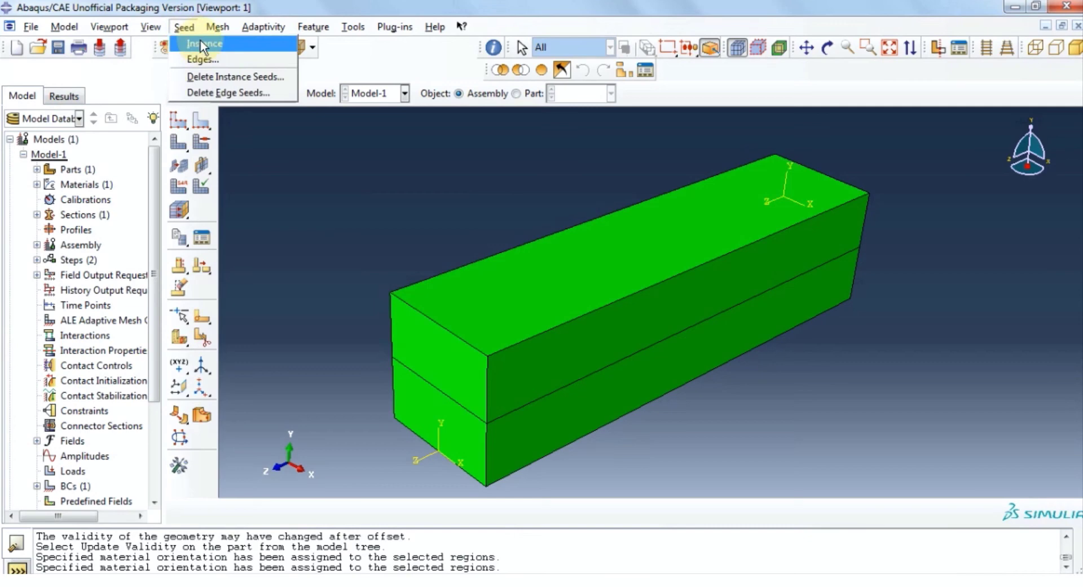
{"action": "left_click", "coordinate": [201, 45]}
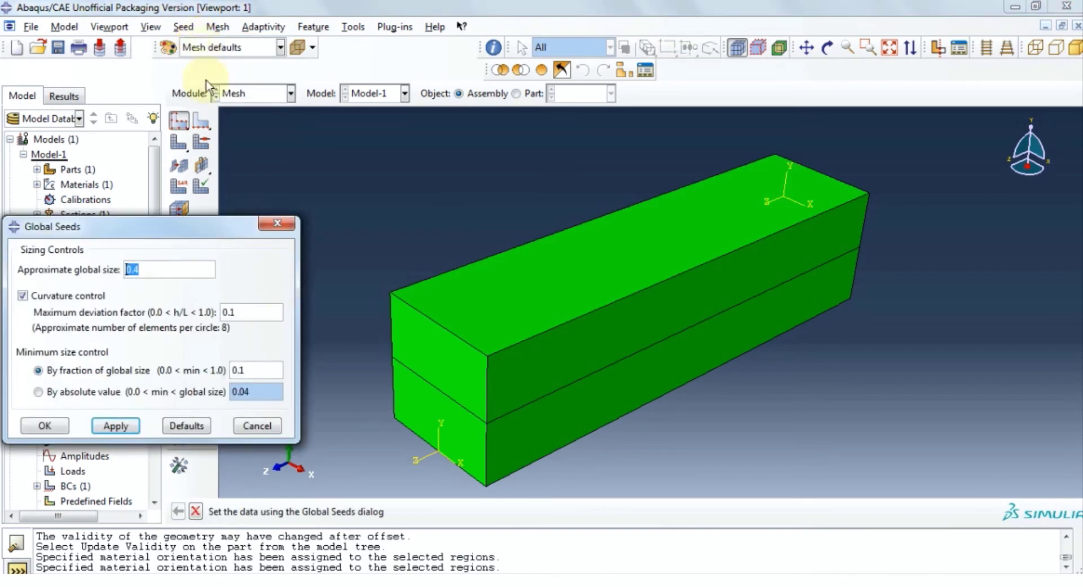
{"action": "left_click", "coordinate": [152, 272]}
{"action": "key", "text": "BackSpace"}
{"action": "type", "text": "2"}
{"action": "left_click", "coordinate": [49, 424]}
{"action": "left_click", "coordinate": [179, 148]}
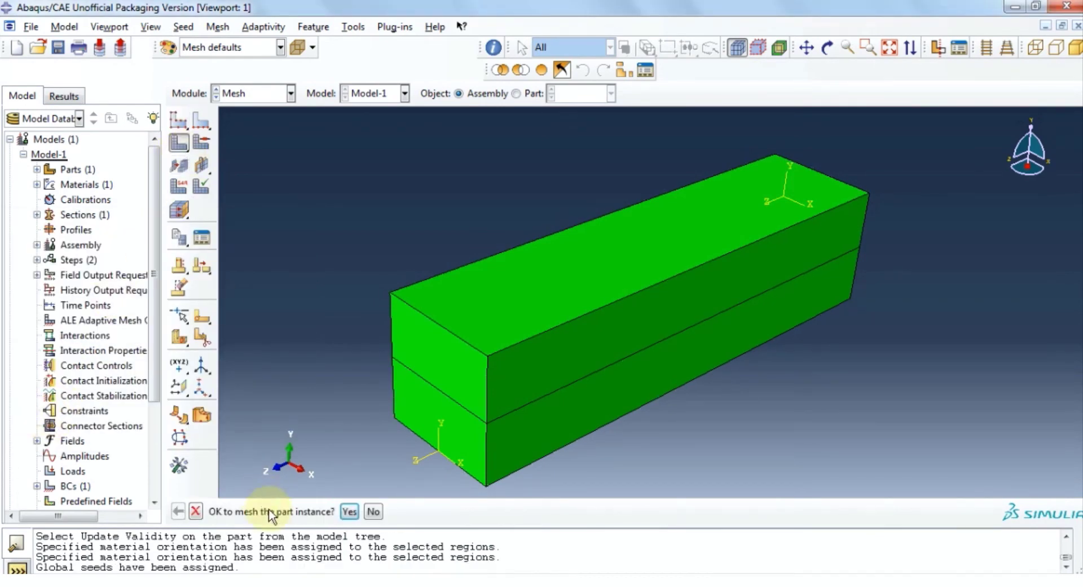
{"action": "left_click", "coordinate": [347, 512]}
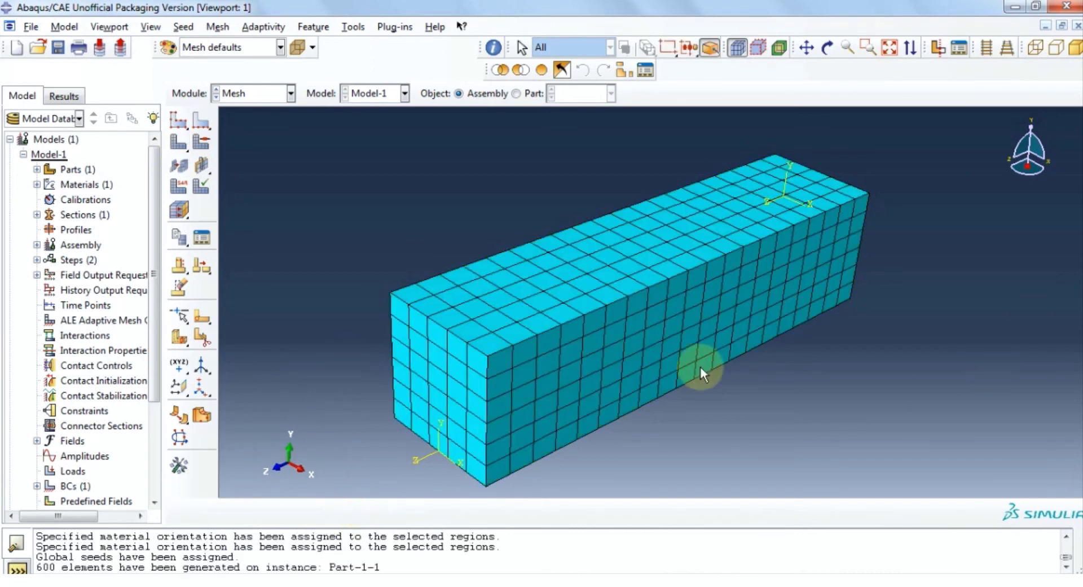
Create the job 'vibcomp' for Model-1 and submit it for analysis
{"action": "left_click", "coordinate": [291, 93]}
{"action": "left_click", "coordinate": [262, 233]}
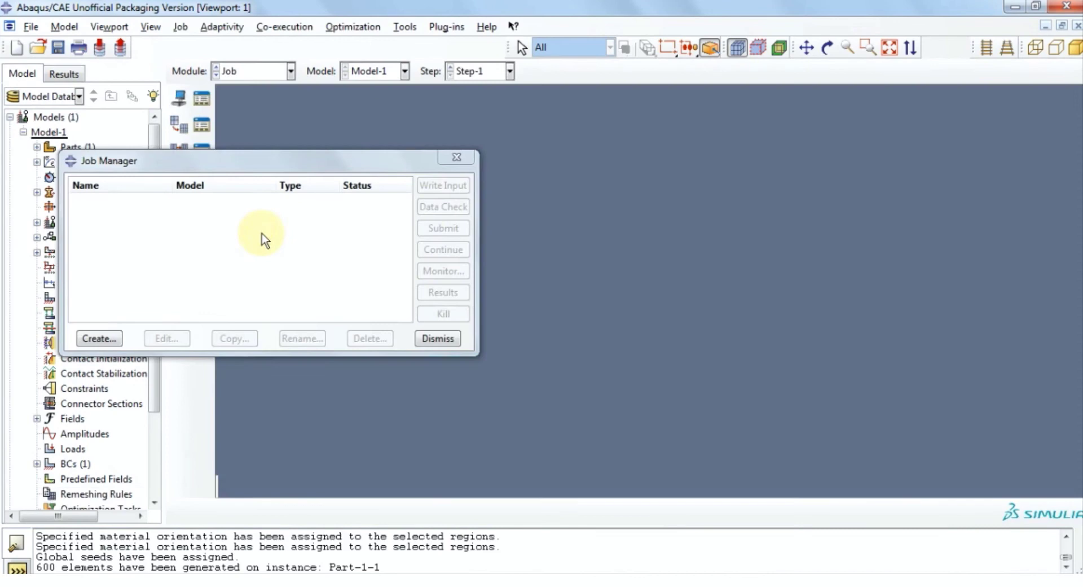
{"action": "left_click", "coordinate": [99, 339]}
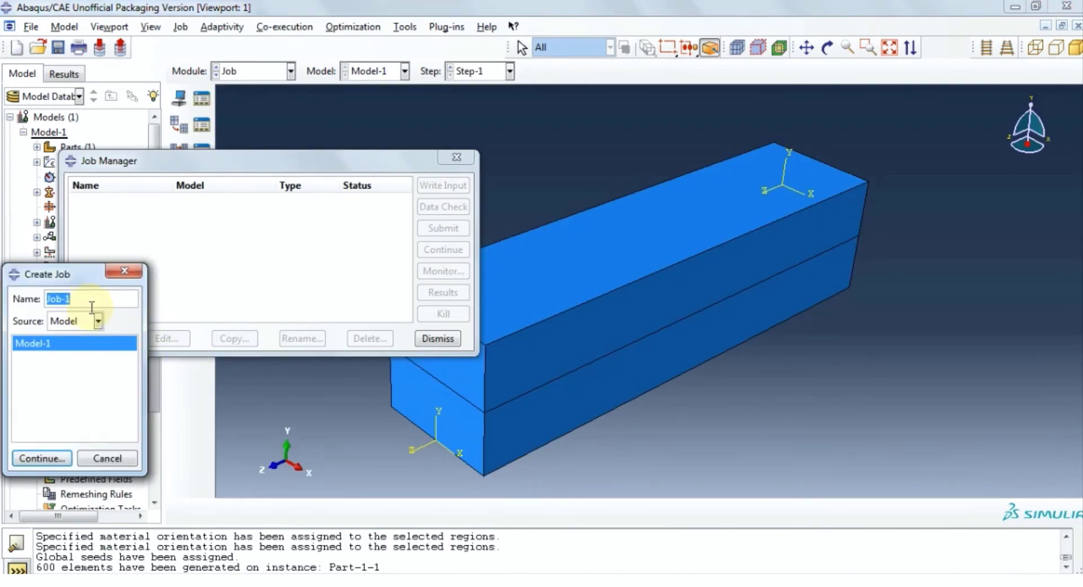
{"action": "type", "text": "vibcomp"}
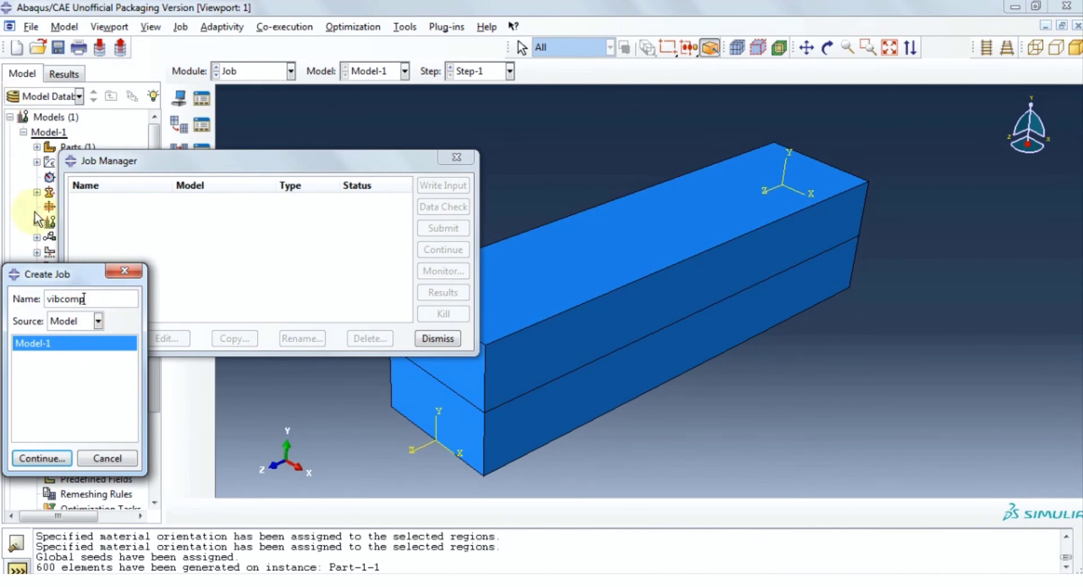
{"action": "left_click", "coordinate": [38, 457]}
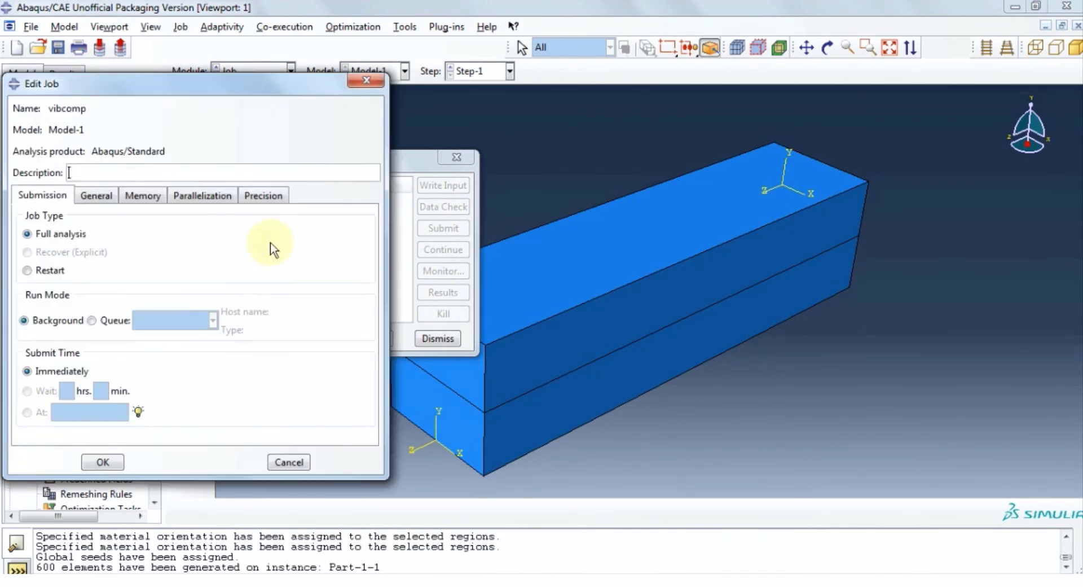
{"action": "left_click", "coordinate": [120, 462]}
{"action": "left_click", "coordinate": [443, 228]}
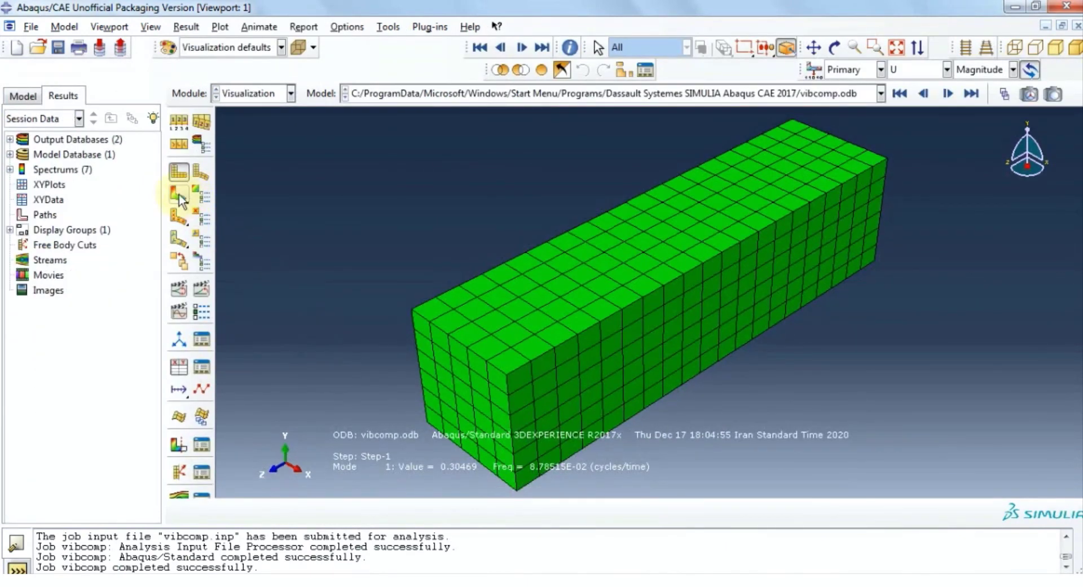
Open the vibcomp results and animate the first mode shape by scale factor
{"action": "left_click", "coordinate": [179, 194]}
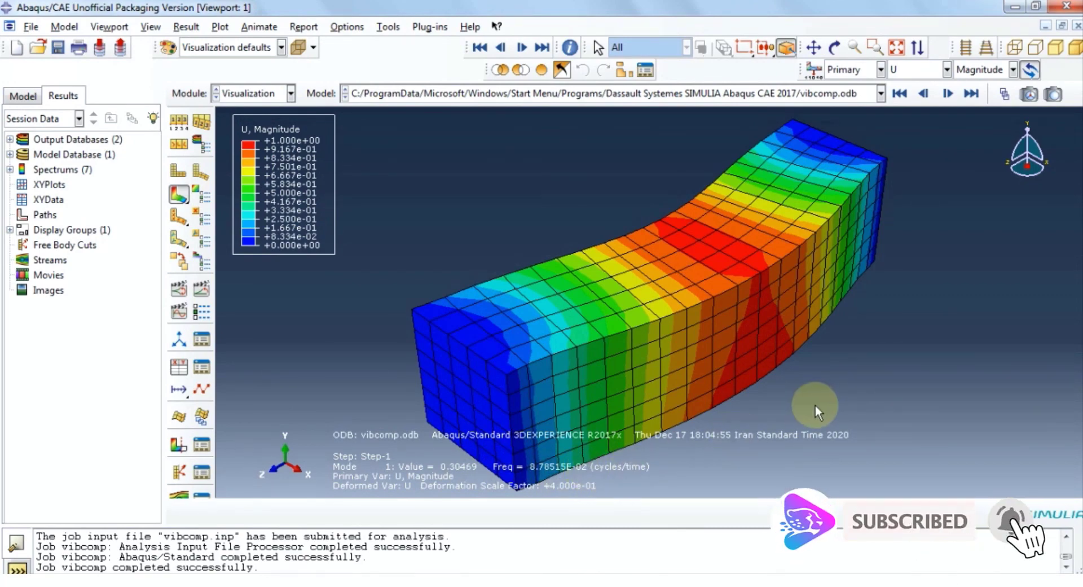
{"action": "left_click", "coordinate": [178, 289]}
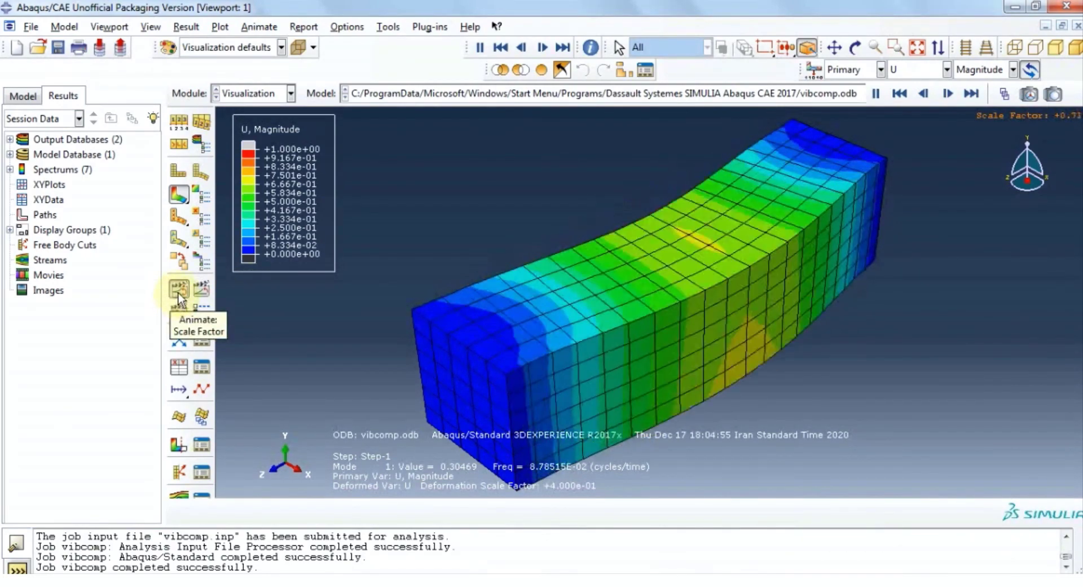
{"action": "left_click", "coordinate": [178, 289]}
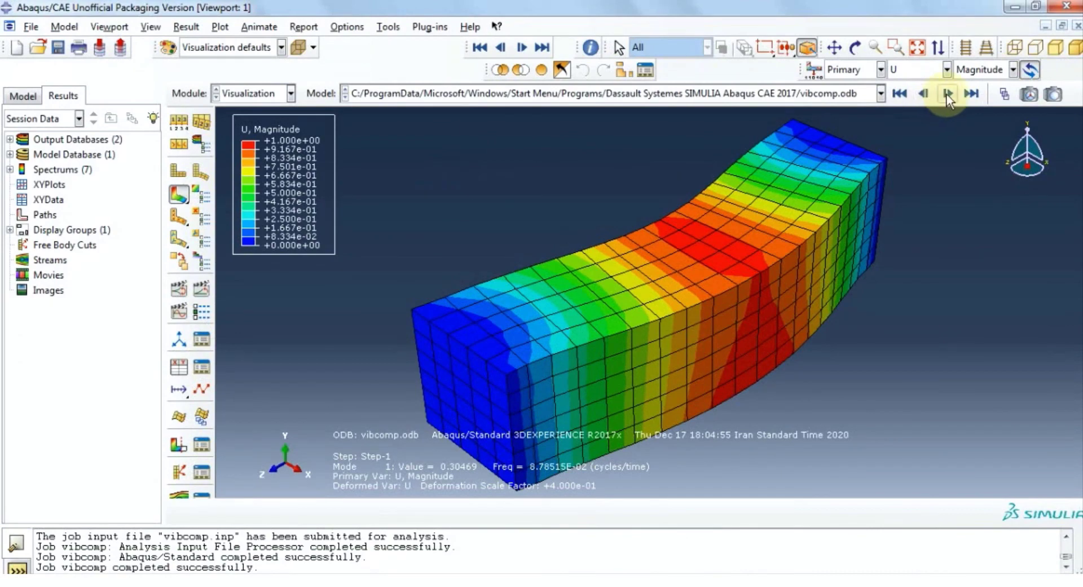
Step to mode 5 (frequency 0.20406) and animate its shape
{"action": "left_click", "coordinate": [947, 94]}
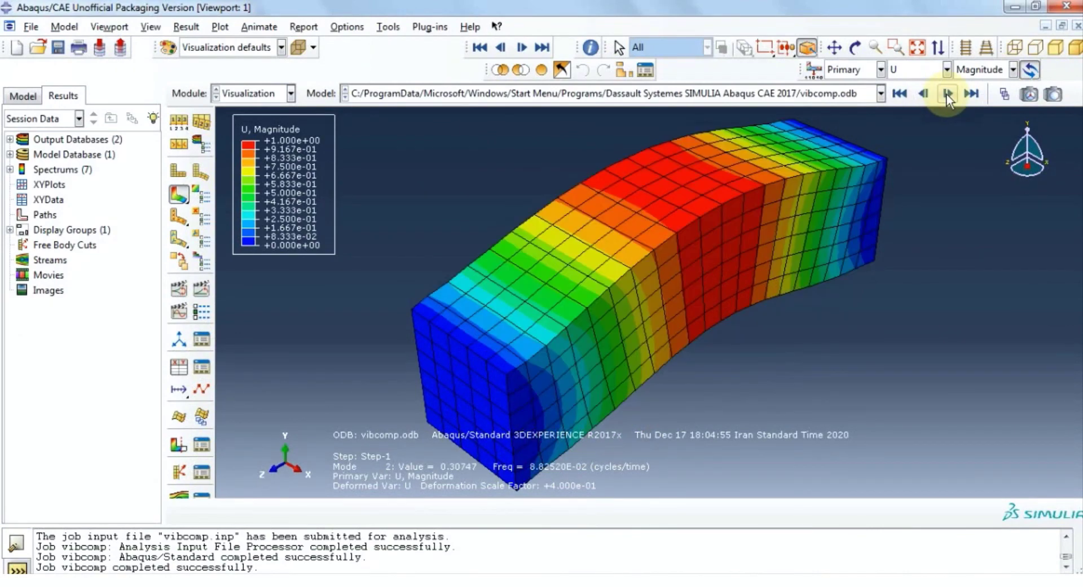
{"action": "left_click", "coordinate": [947, 93]}
{"action": "left_click", "coordinate": [949, 94]}
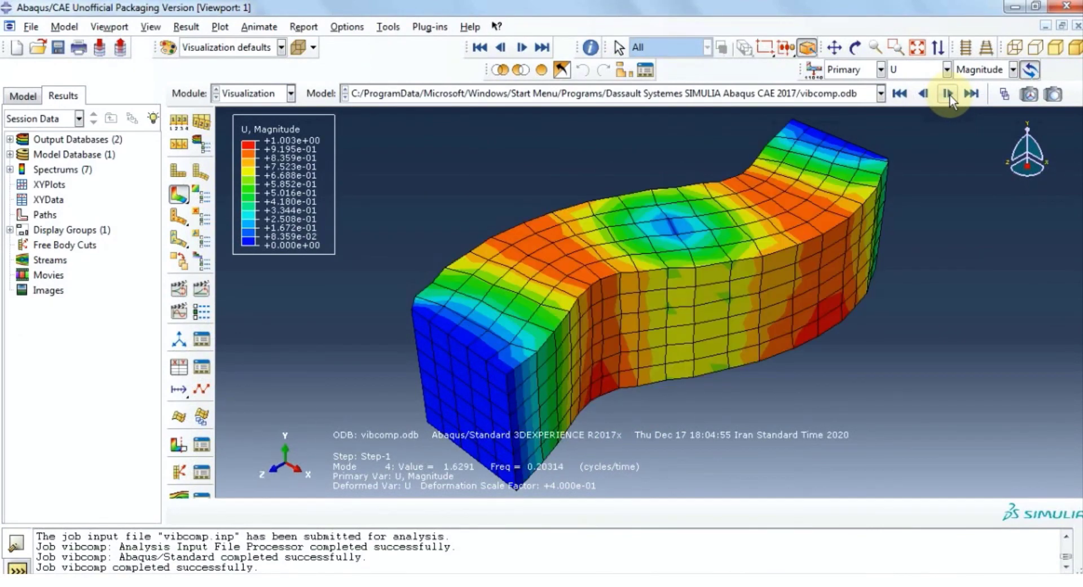
{"action": "left_click", "coordinate": [949, 94]}
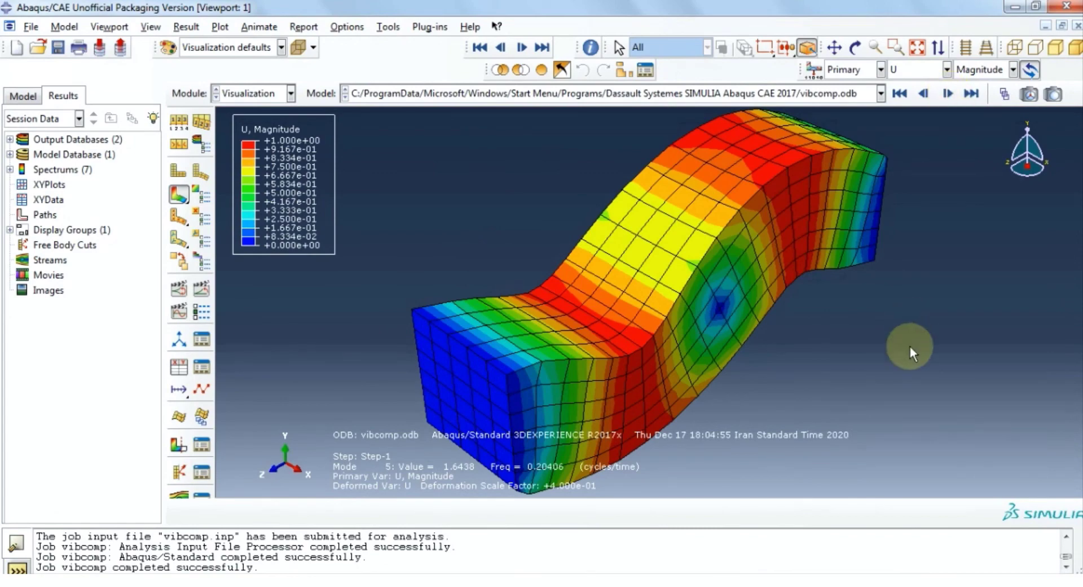
{"action": "left_click", "coordinate": [179, 289]}
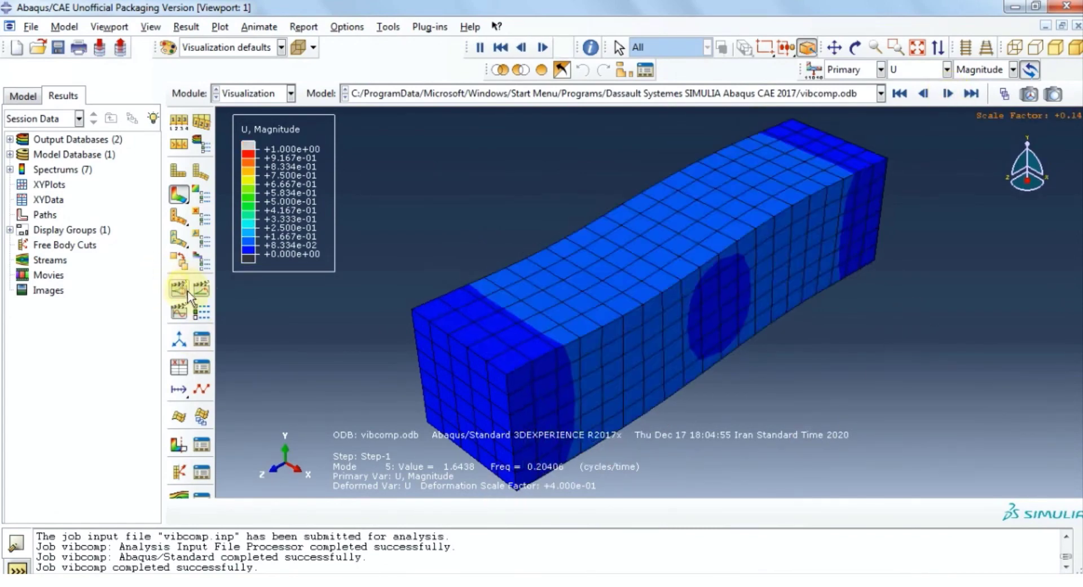
{"action": "left_click", "coordinate": [179, 289]}
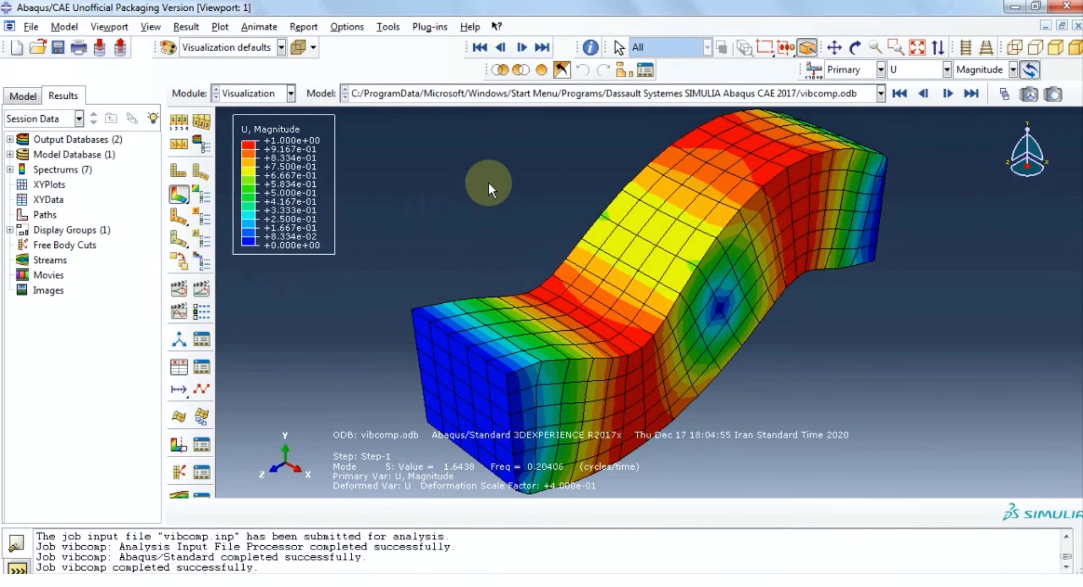